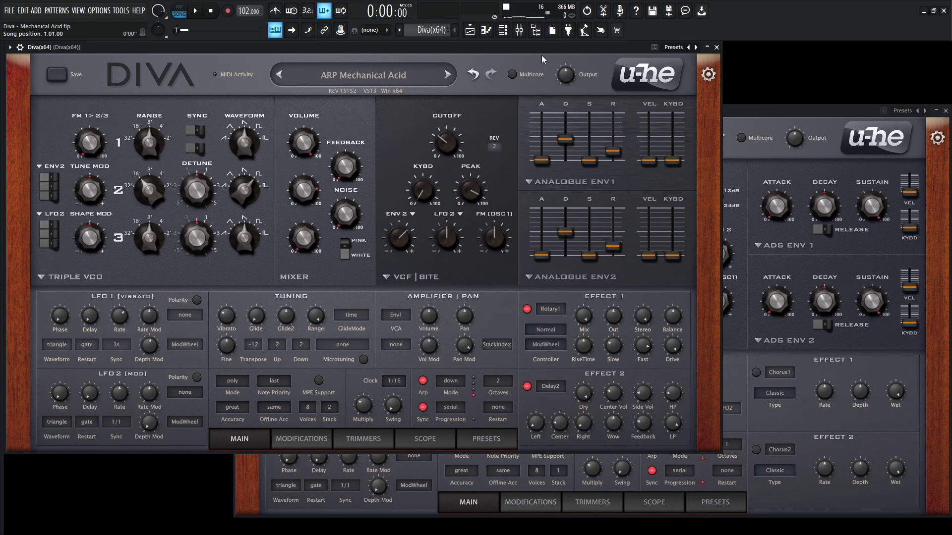
Step: Play the project to hear the ARP Mechanical Acid patch in context, and stop playback
key(space)
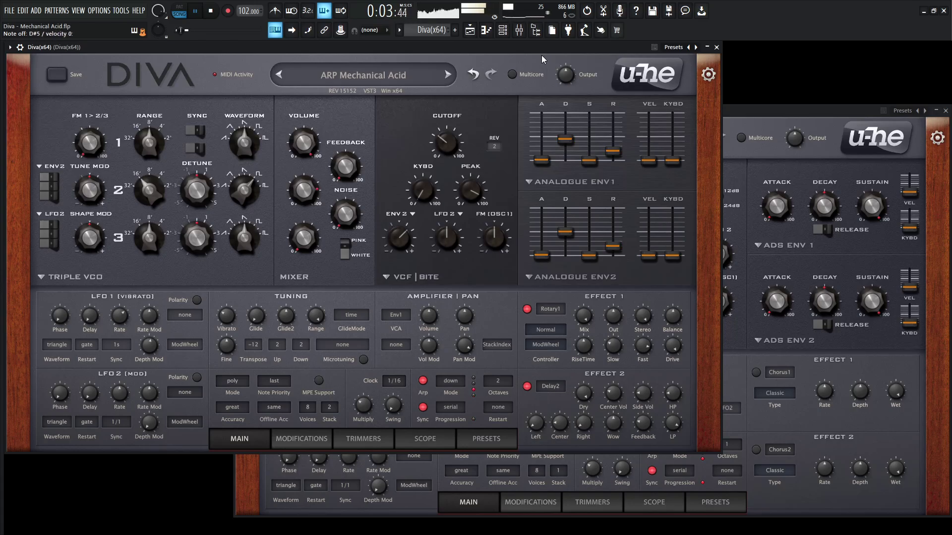
key(space)
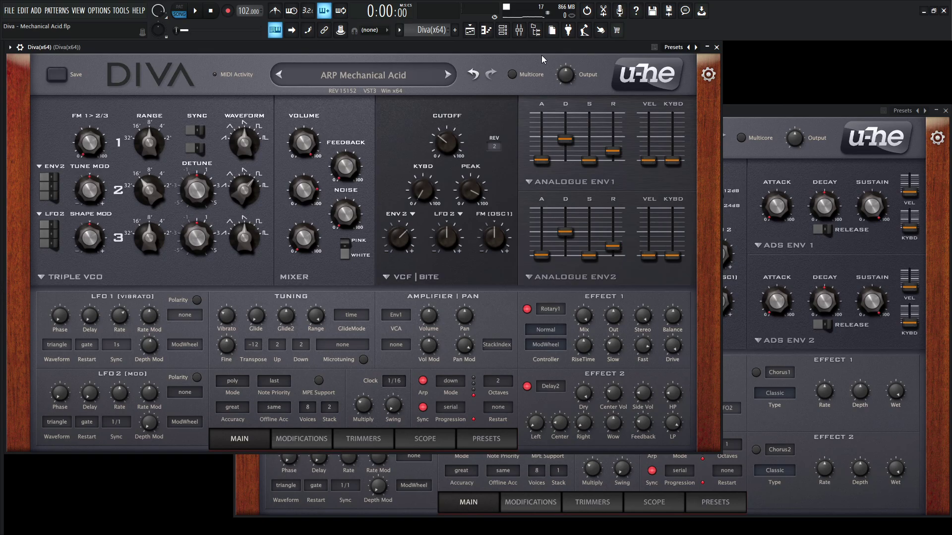
mouse_move(494, 245)
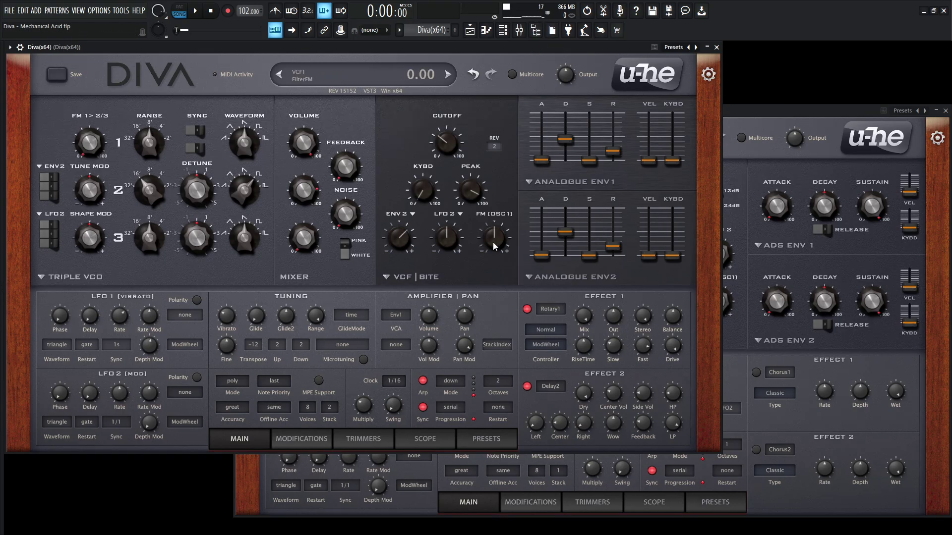
Step: Bring the second Diva instance forward and check the mixer routing of the Diva tracks
click(734, 148)
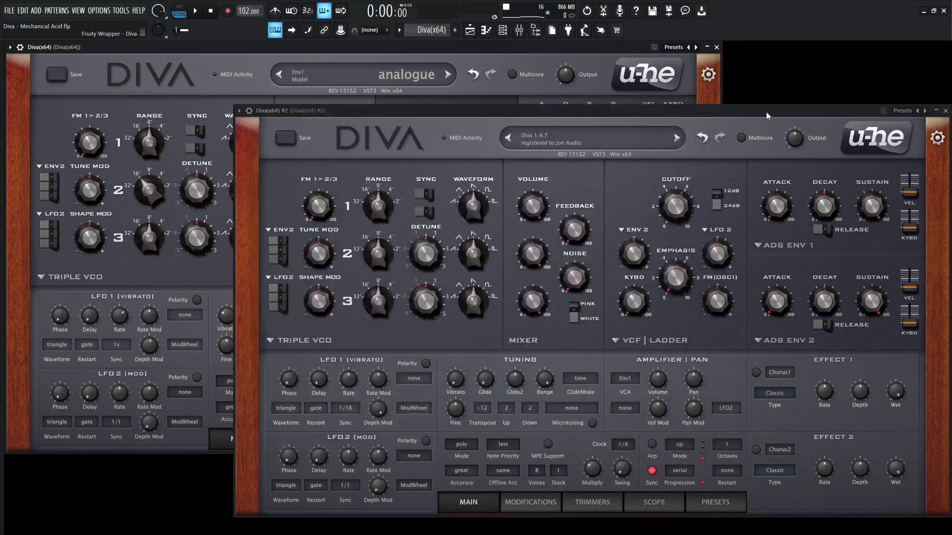
click(608, 143)
click(625, 149)
key(F9)
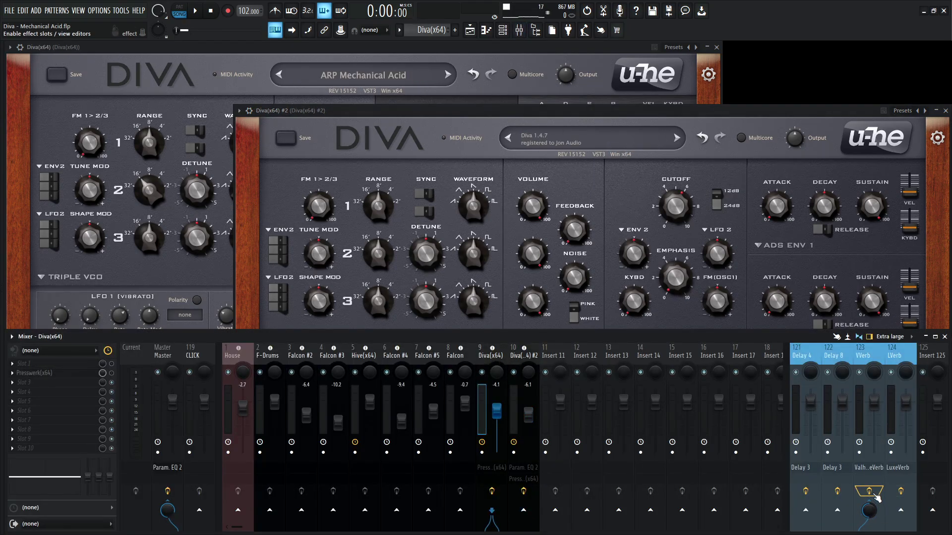
key(F9)
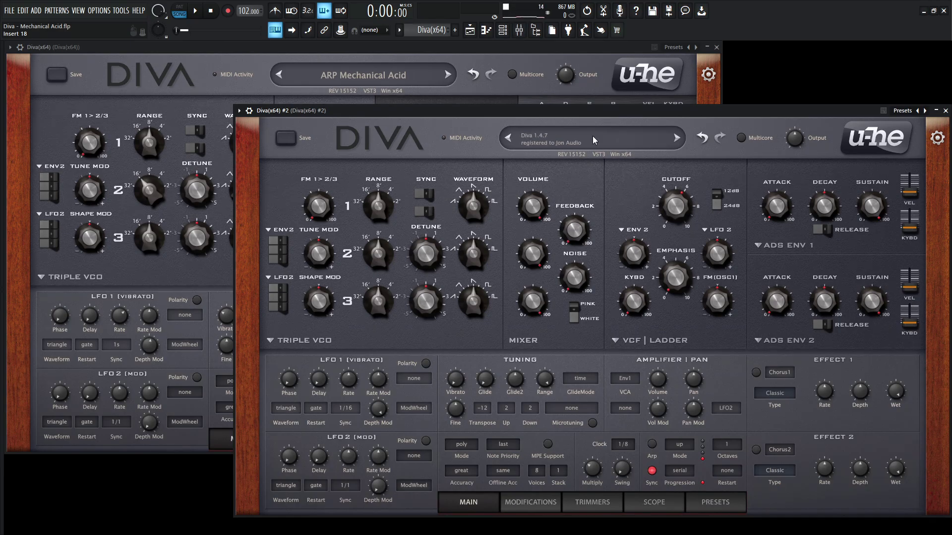
Step: Turn off the Rotary1 and Delay2 effects in the first Diva instance
click(570, 98)
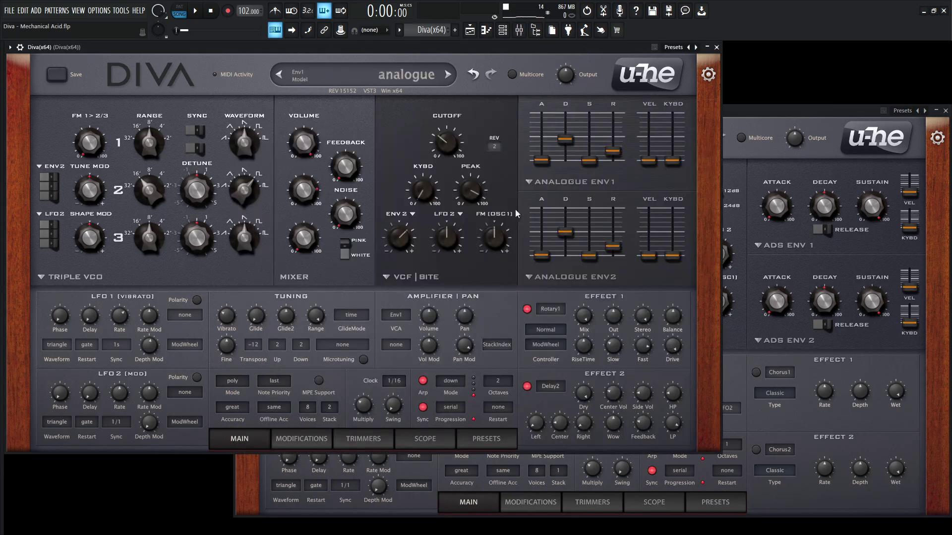
click(527, 309)
click(527, 386)
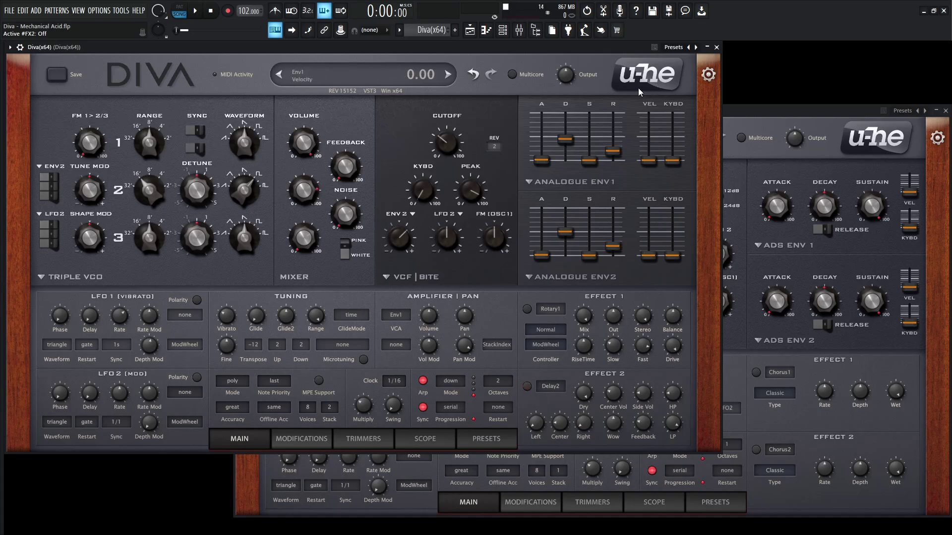
Step: Arrange the two Diva windows side by side so the oscillator sections of both are visible
click(738, 113)
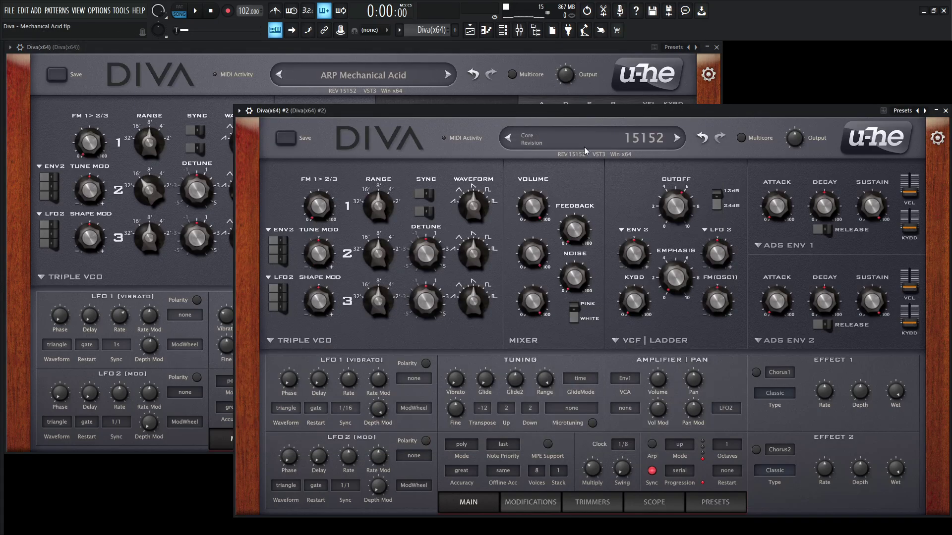
drag(418, 48, 366, 48)
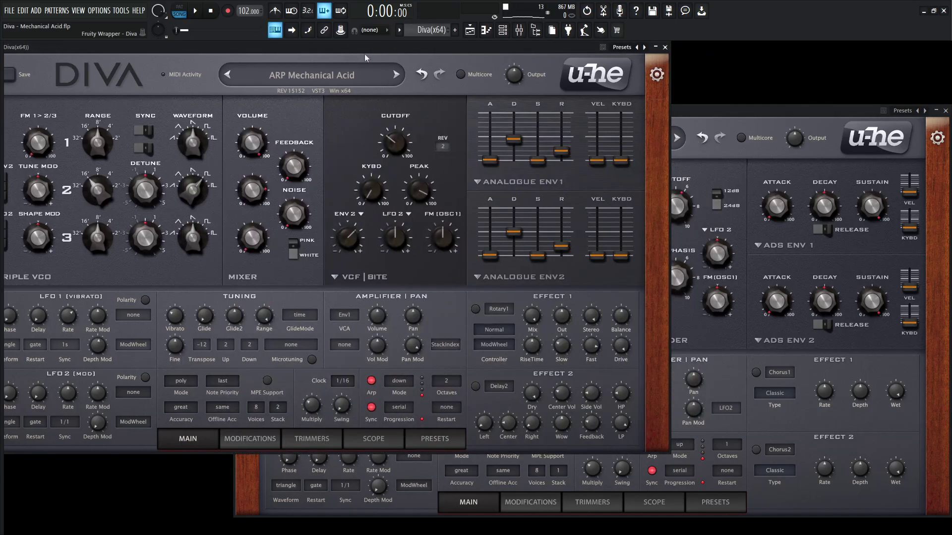
click(722, 123)
drag(244, 147, 376, 120)
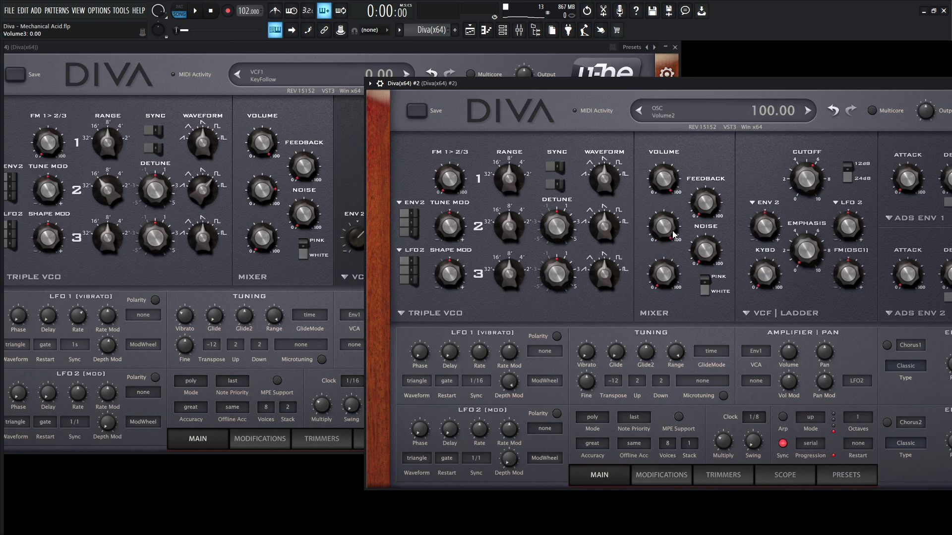
Step: Match the second instance's oscillator 2 to the first: lower its volume, set waveform shape 7 and range -12
drag(669, 232, 676, 257)
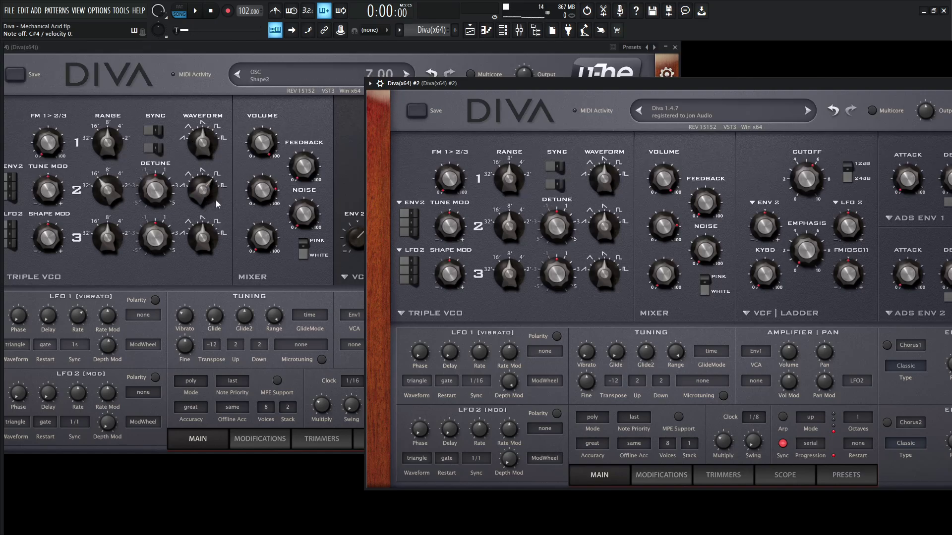
drag(605, 227, 604, 224)
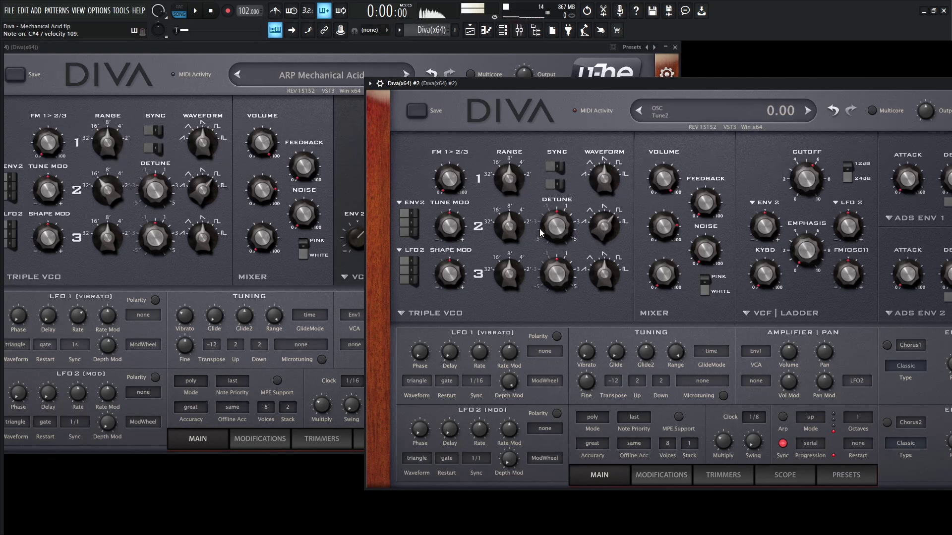
drag(509, 235, 508, 280)
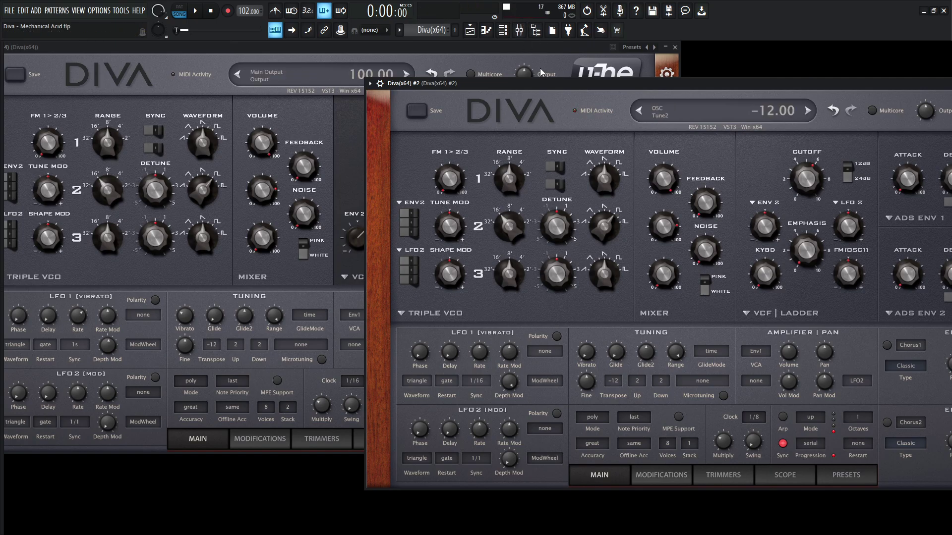
Step: Switch the second instance's filter model to BITE and set its revision to 2
drag(468, 50, 319, 51)
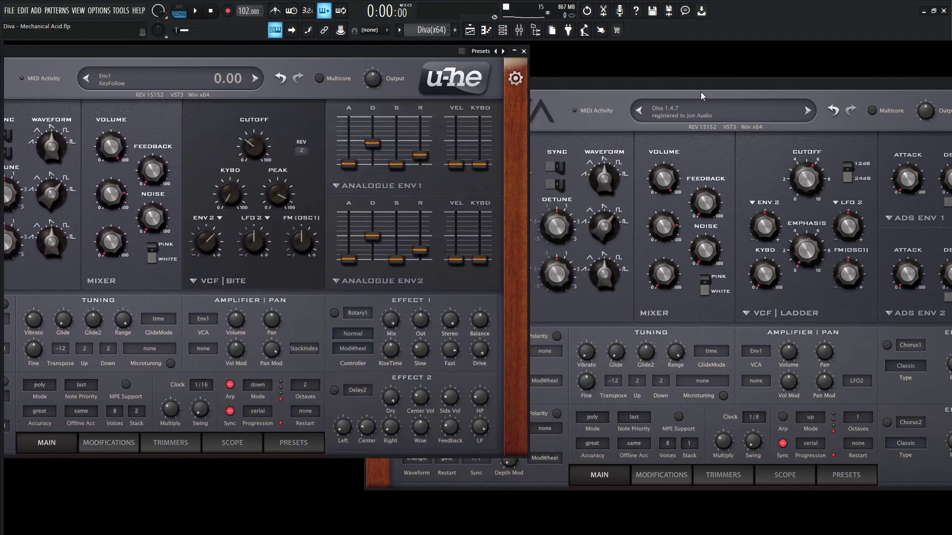
click(701, 91)
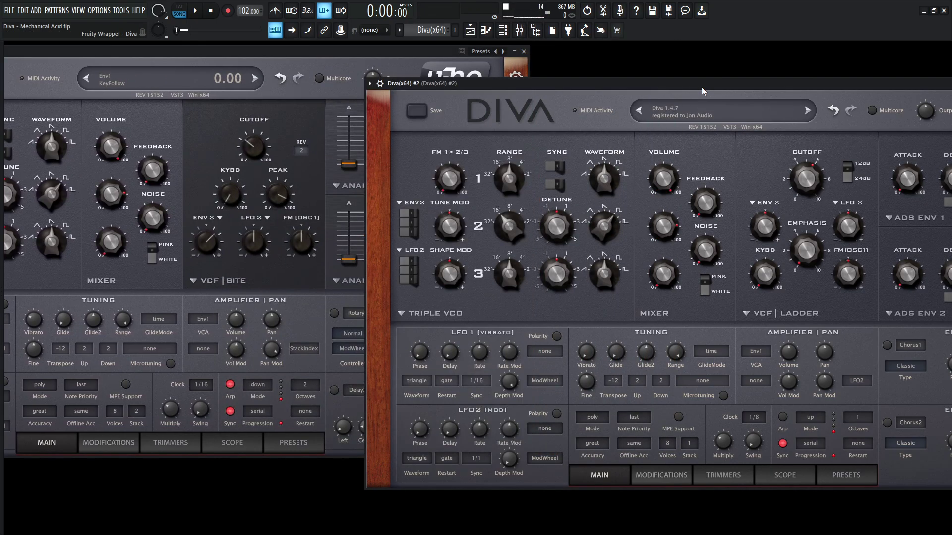
click(788, 314)
click(811, 353)
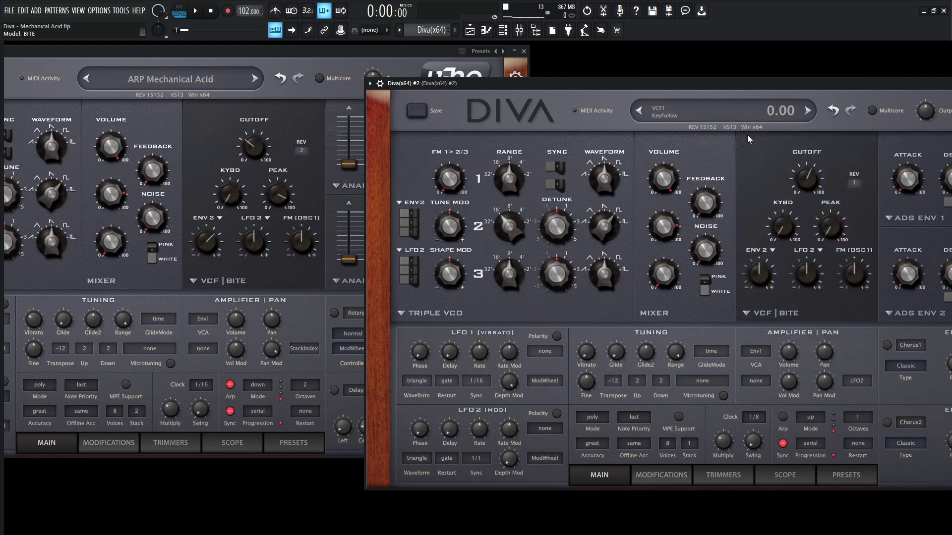
mouse_move(751, 84)
mouse_down()
mouse_move(709, 75)
mouse_move(687, 87)
mouse_move(685, 110)
mouse_move(702, 127)
mouse_move(779, 110)
mouse_move(757, 101)
mouse_up()
mouse_move(292, 152)
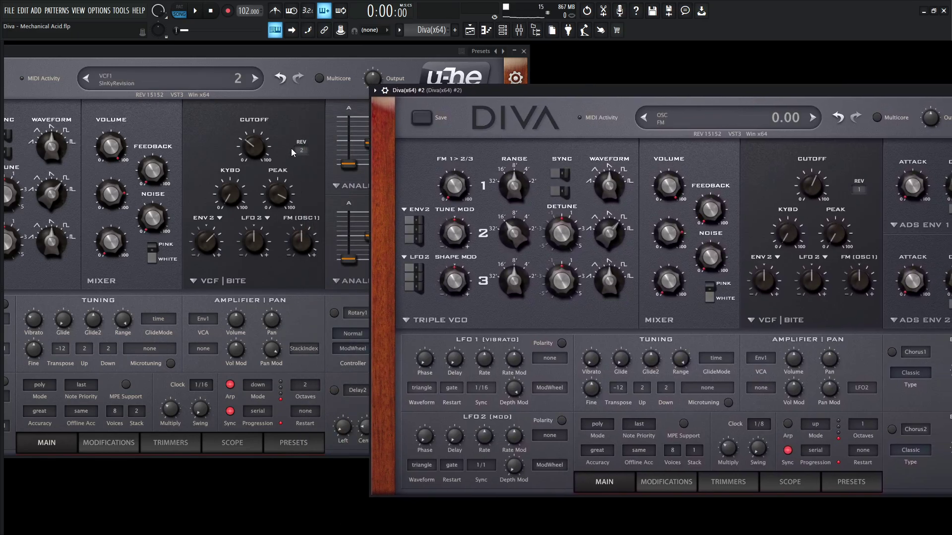
click(861, 190)
click(855, 192)
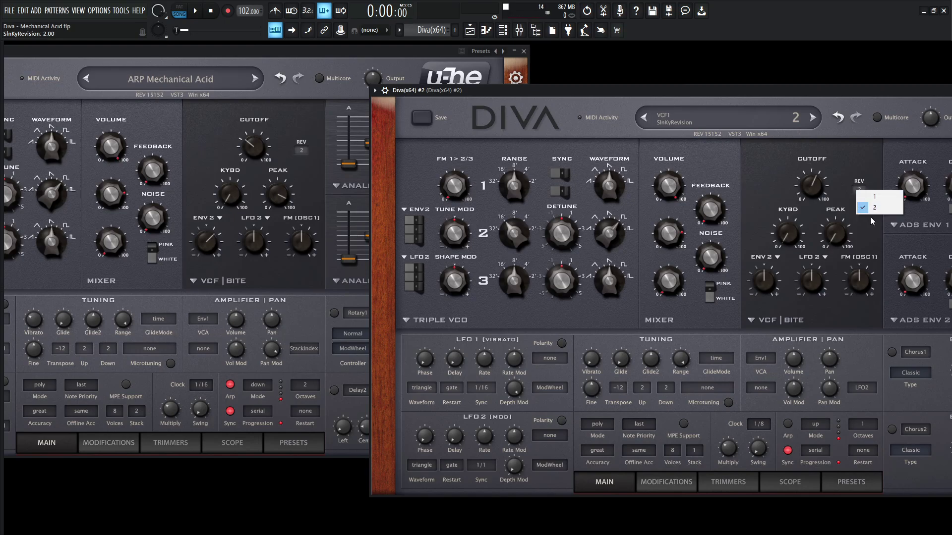
click(870, 234)
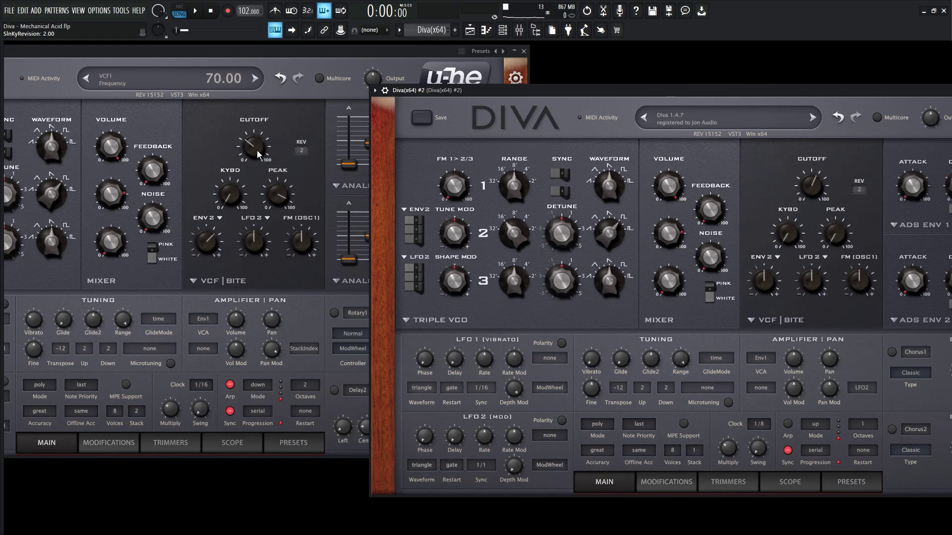
Step: Lower the second instance's filter cutoff to 70 and raise its peak and ENV2 modulation to match the first instance
drag(804, 187, 812, 222)
drag(834, 236, 837, 141)
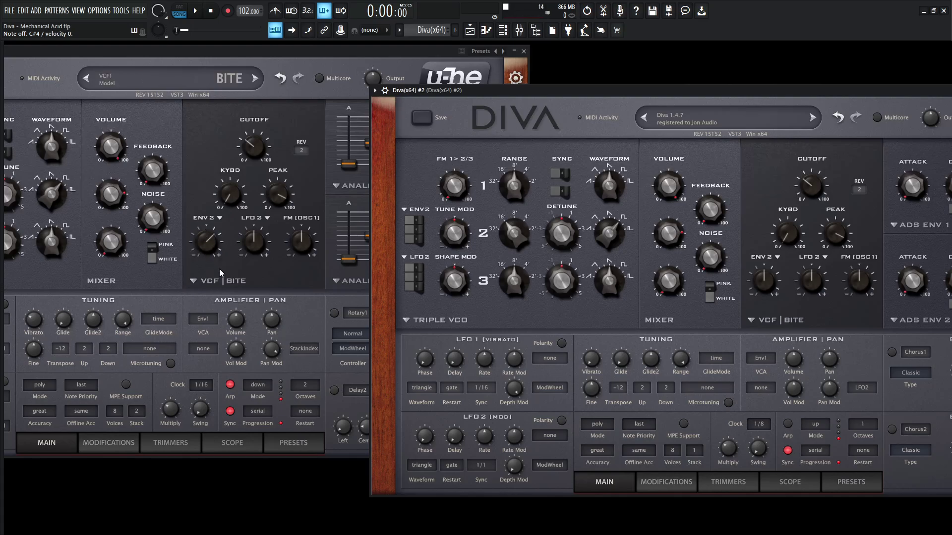
drag(764, 281, 771, 285)
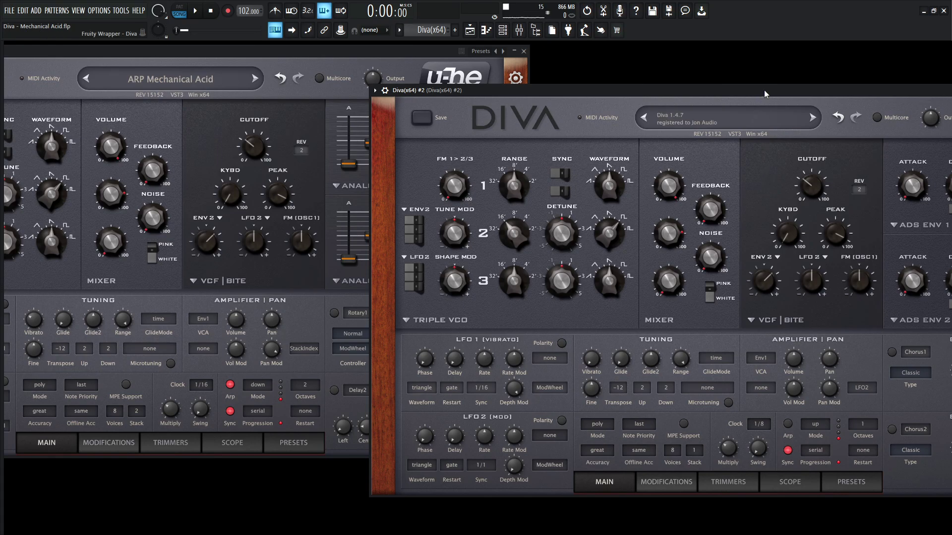
Step: Change both envelopes of the second instance to the analogue model
drag(765, 94, 619, 108)
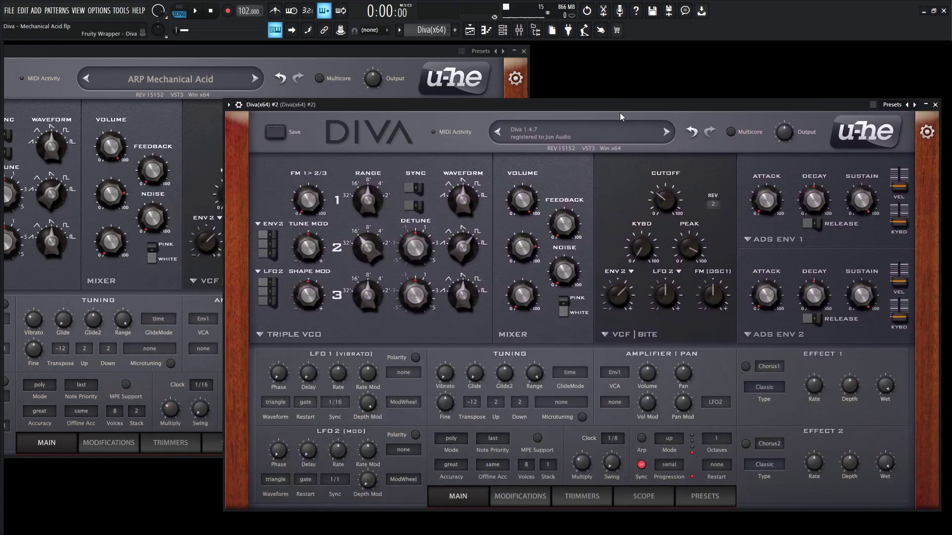
scroll(762, 245, down, 1)
scroll(788, 342, down, 1)
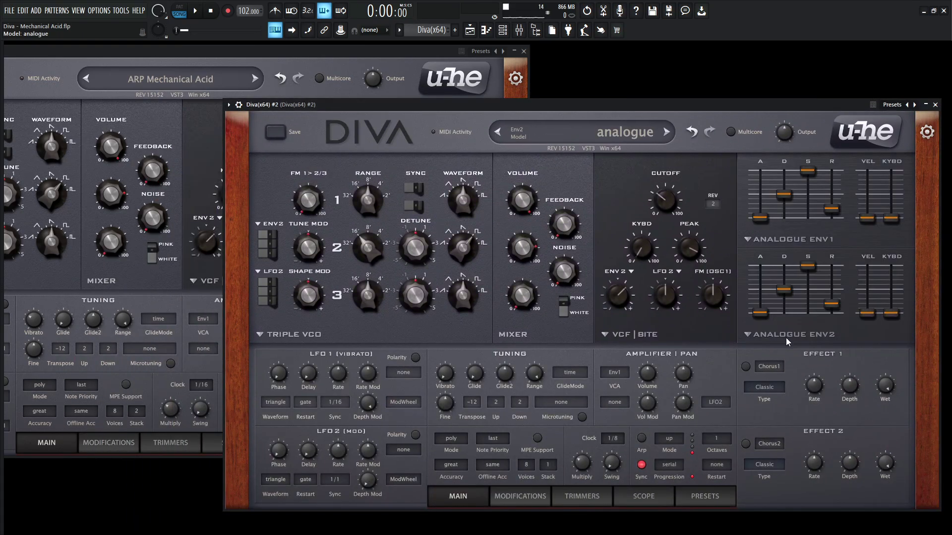
Step: Set envelope 1's decay to 45 and lower the sustain of both analogue envelopes to minimum in the second instance
drag(506, 111, 417, 204)
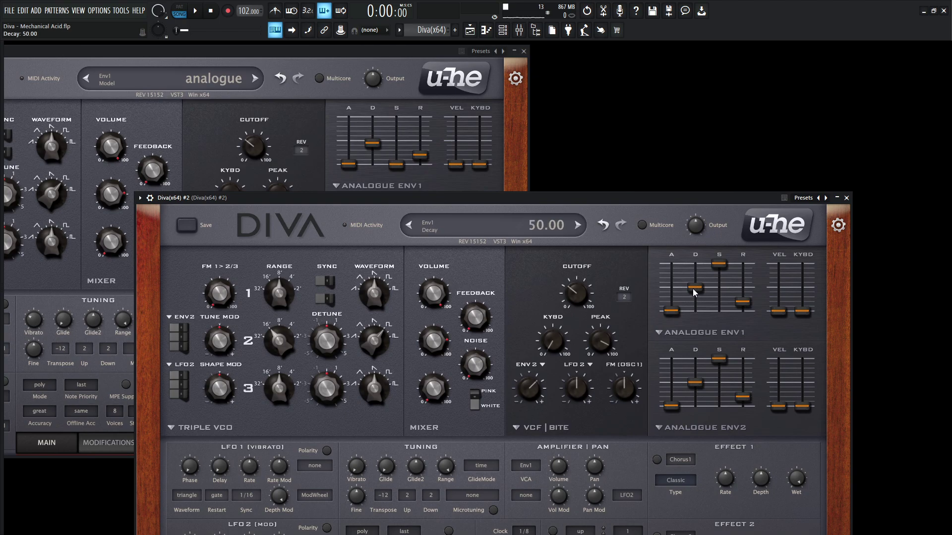
drag(695, 288, 696, 296)
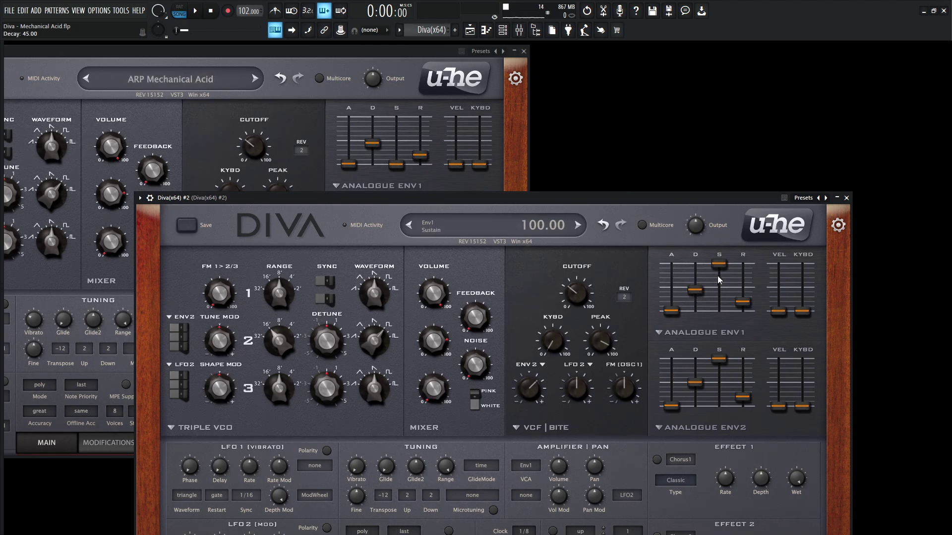
drag(719, 264, 729, 370)
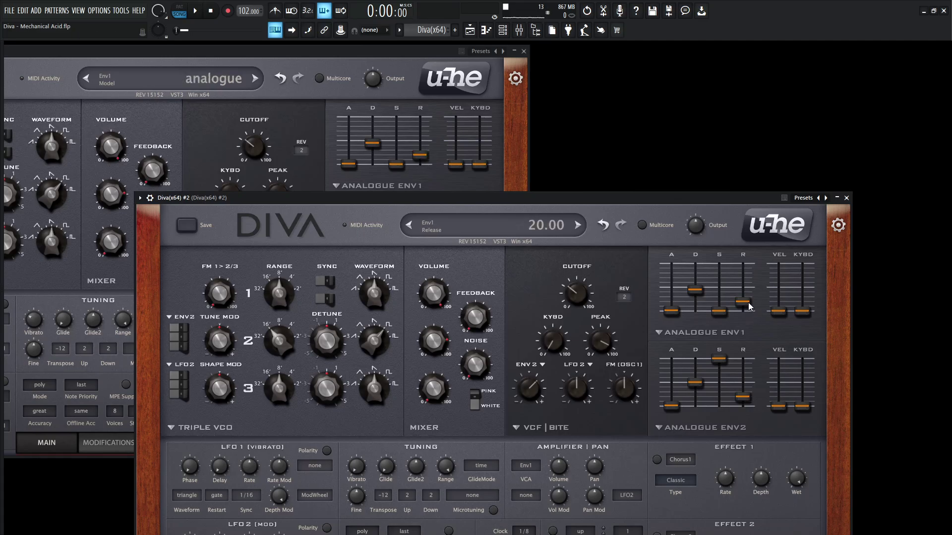
drag(662, 203, 709, 296)
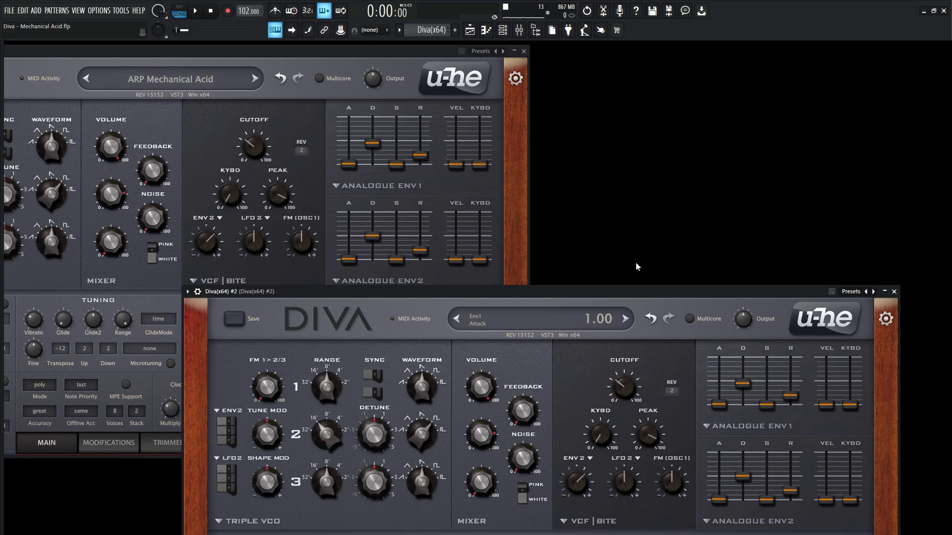
drag(676, 293, 710, 85)
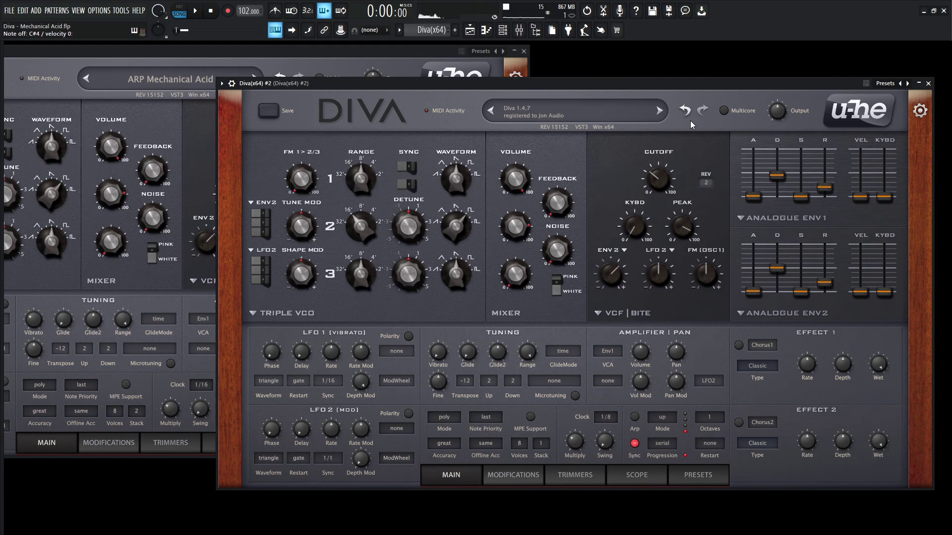
Step: Set the second instance's Effect 1 to Rotary1 and switch the effect on
click(401, 49)
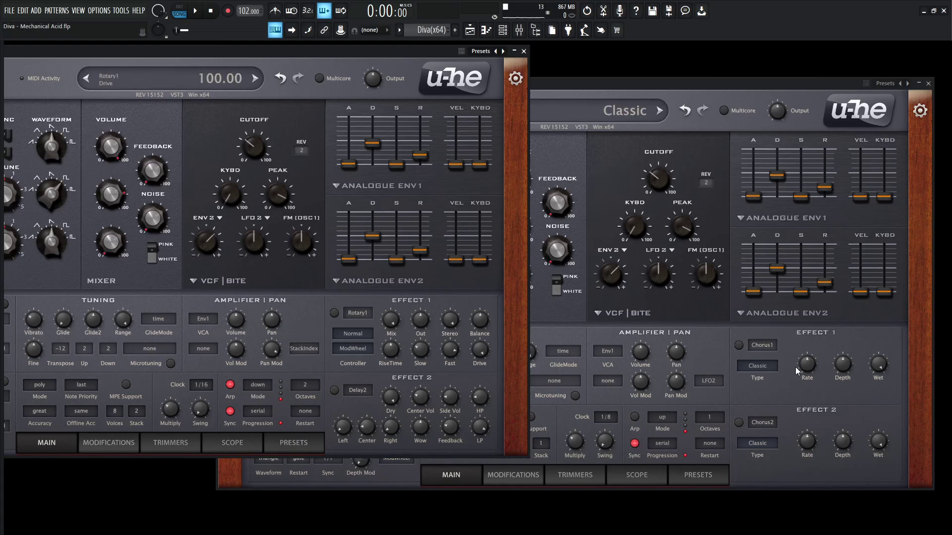
click(762, 345)
click(794, 396)
click(738, 345)
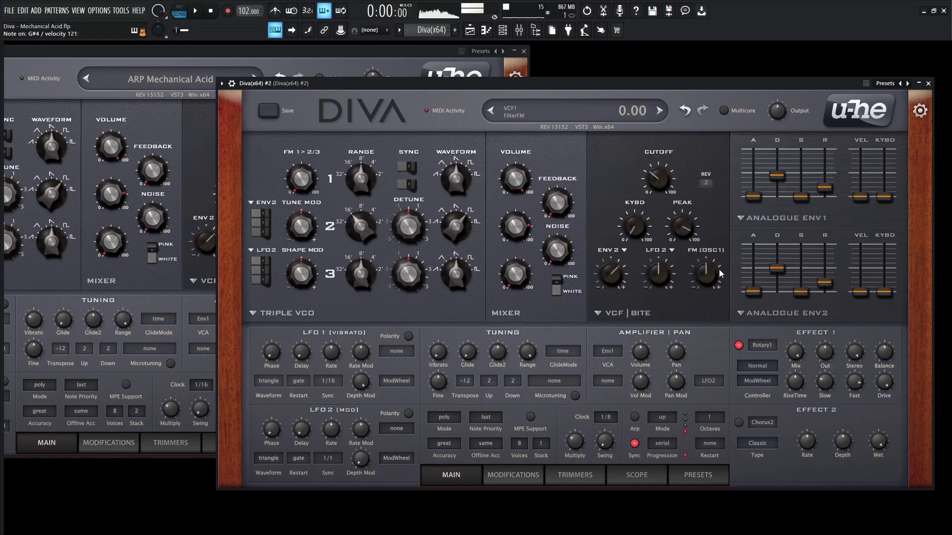
Step: Turn off the arpeggiator and switch the Rotary1 effect on in the first Diva instance
click(397, 55)
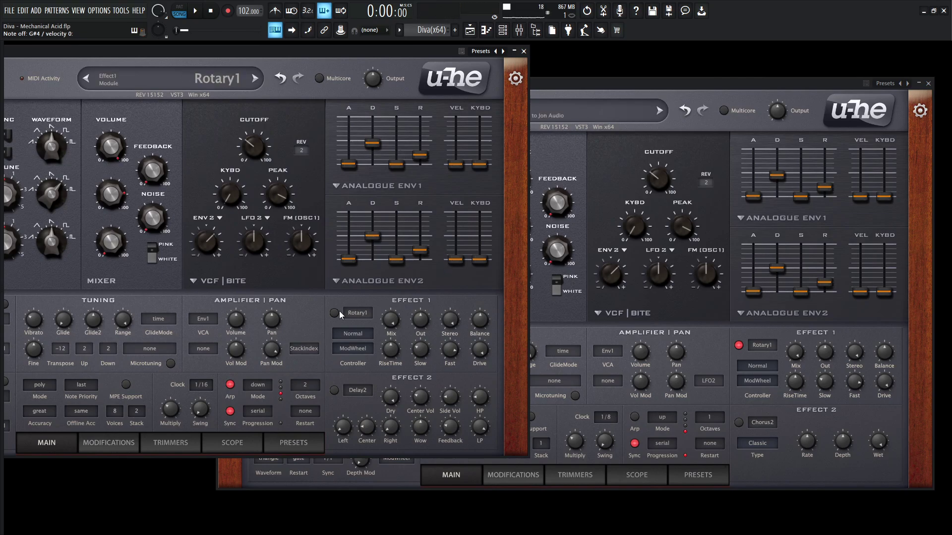
click(230, 385)
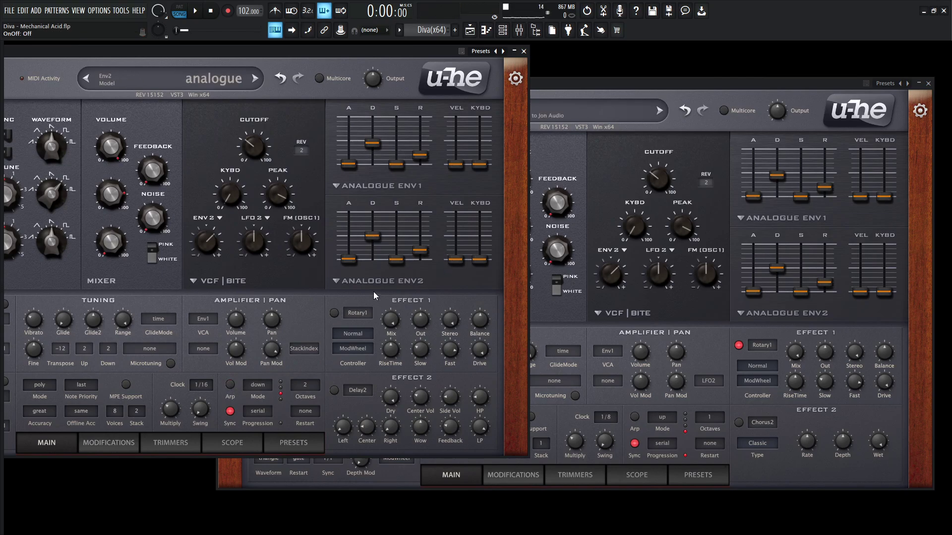
click(334, 314)
Step: Switch between the two Diva instances while playing notes to compare their Rotary1 sound
click(721, 336)
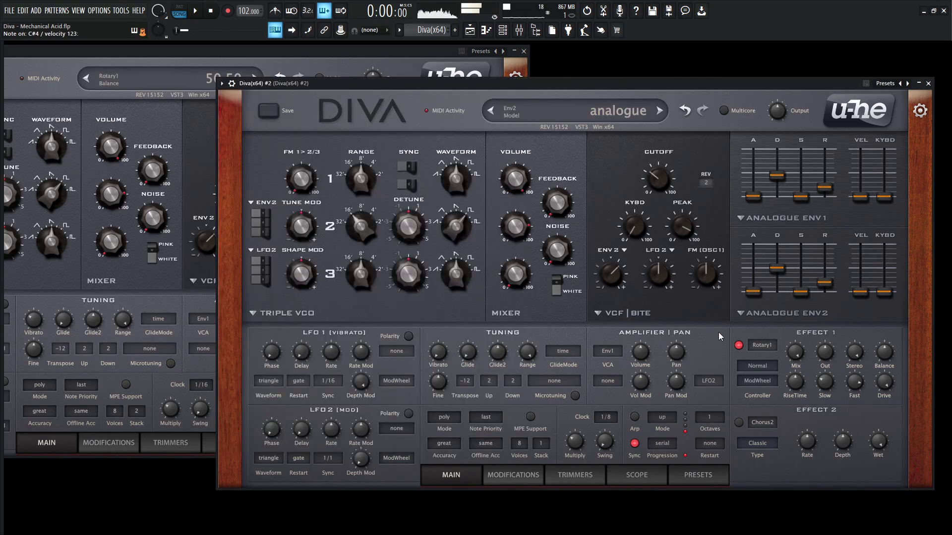
click(410, 62)
click(680, 91)
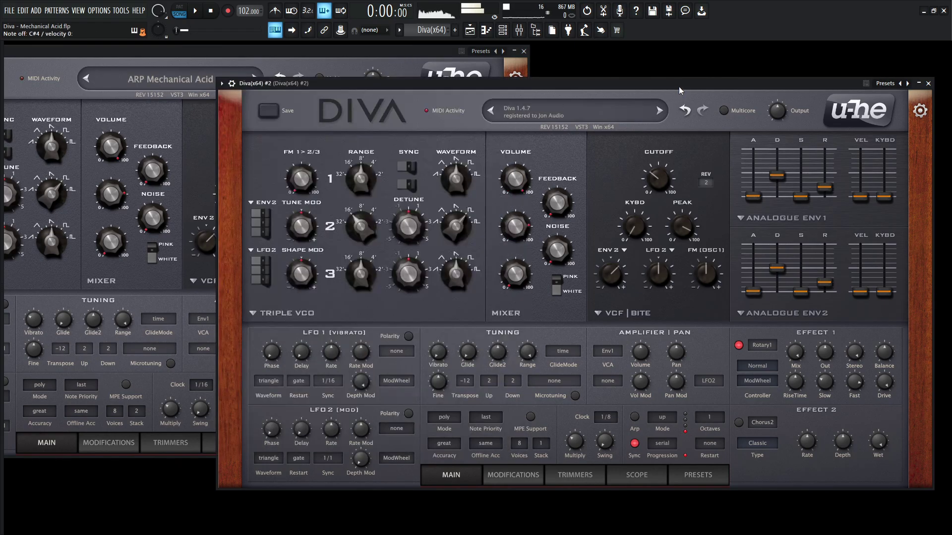
Step: Raise the second Diva instance's mixer level slightly and play notes on the first instance for comparison
key(F9)
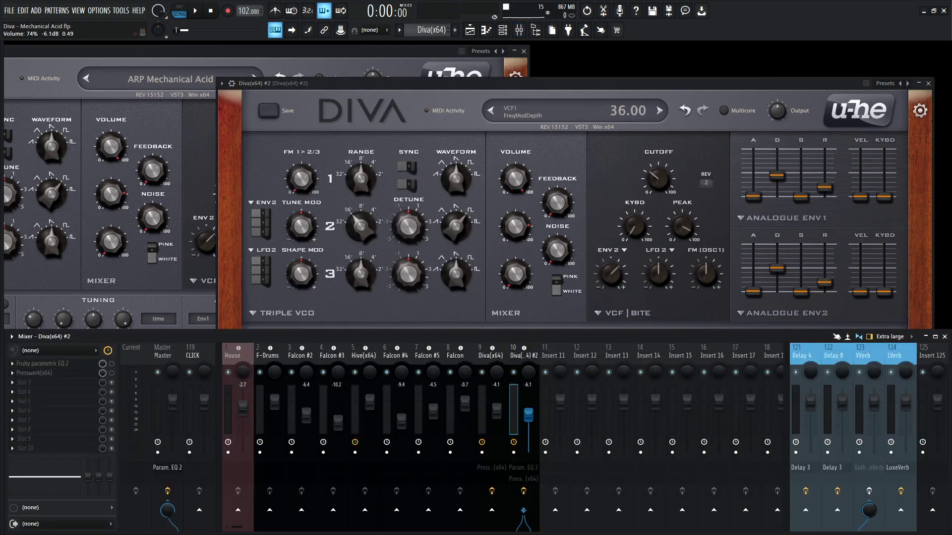
drag(529, 414, 529, 412)
key(F9)
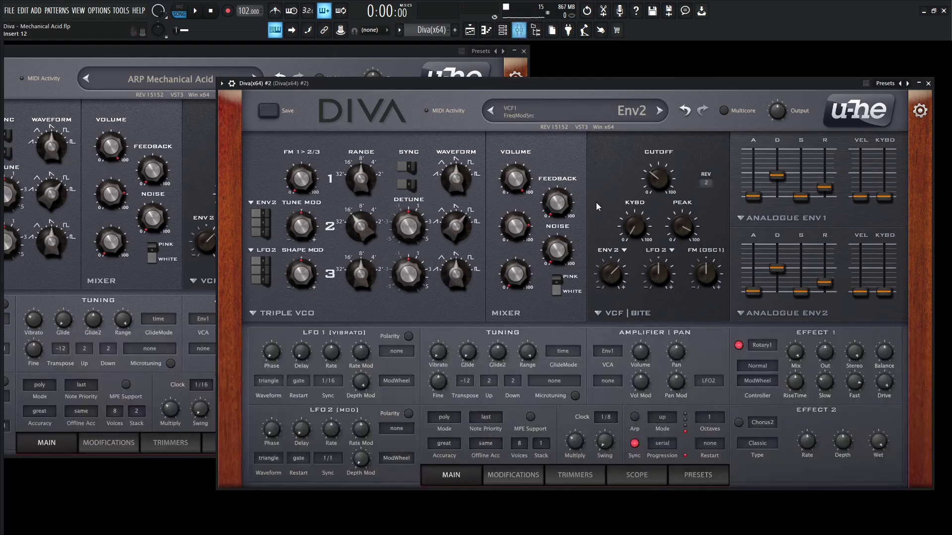
click(347, 66)
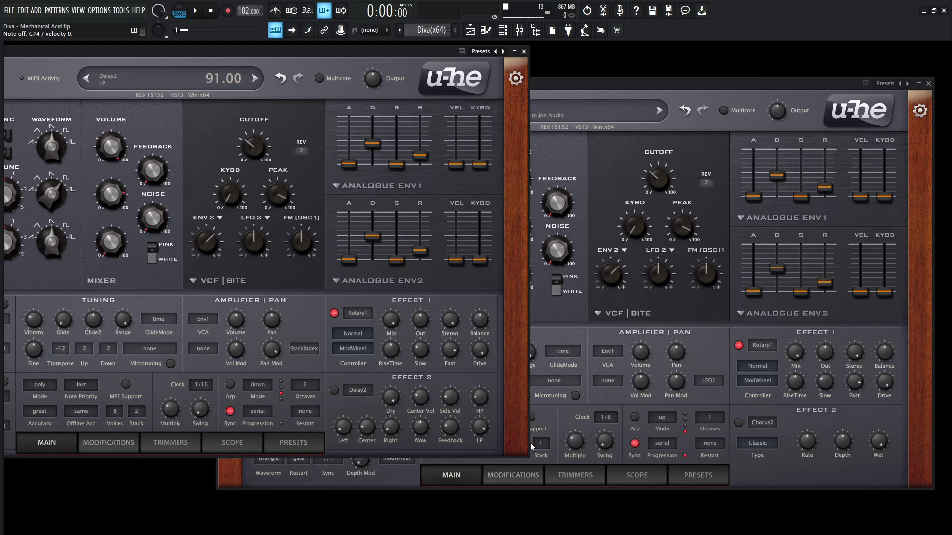
Step: Show the trimmers of both Diva instances and set the second instance's voice stack to 2
click(575, 475)
click(171, 443)
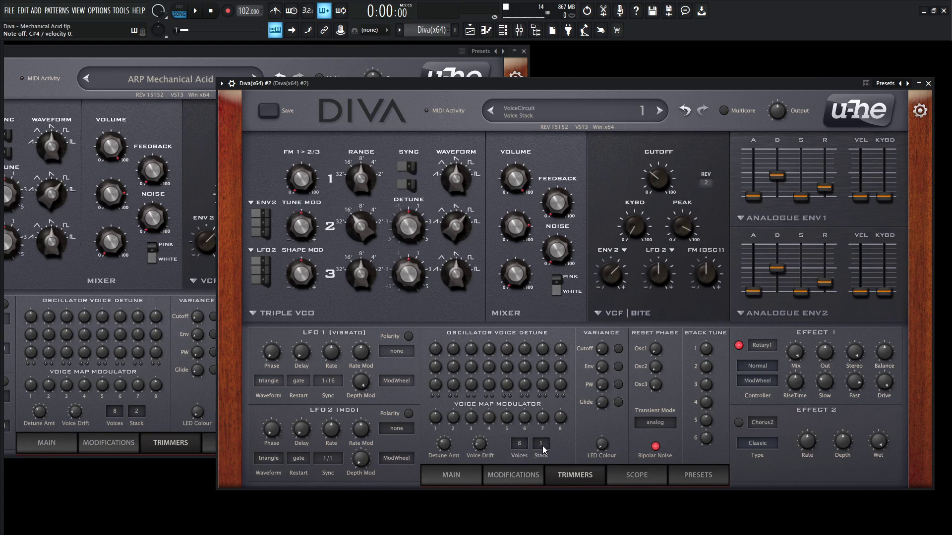
scroll(541, 443, up, 1)
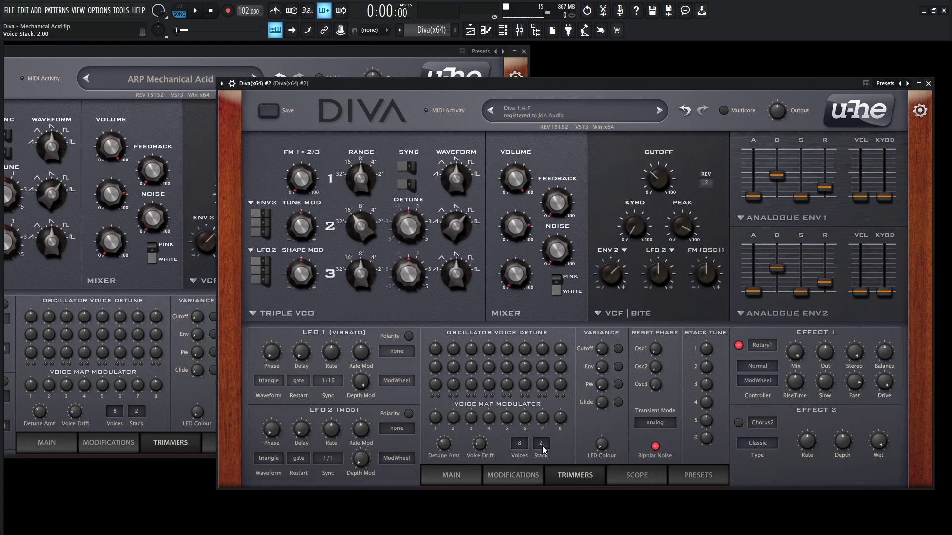
Step: Check the first instance's stack tuning and raise the second instance's Stack Tune 2 to match its 12
click(180, 397)
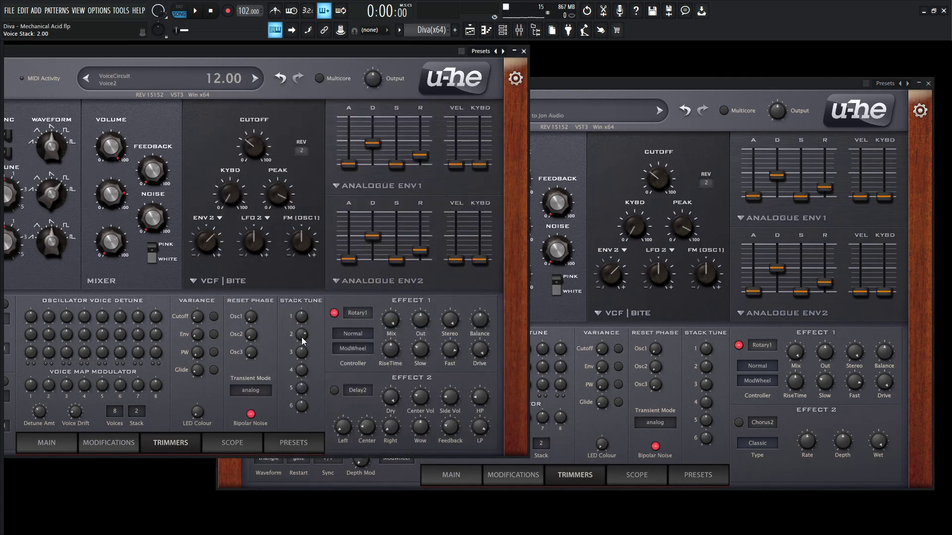
click(709, 373)
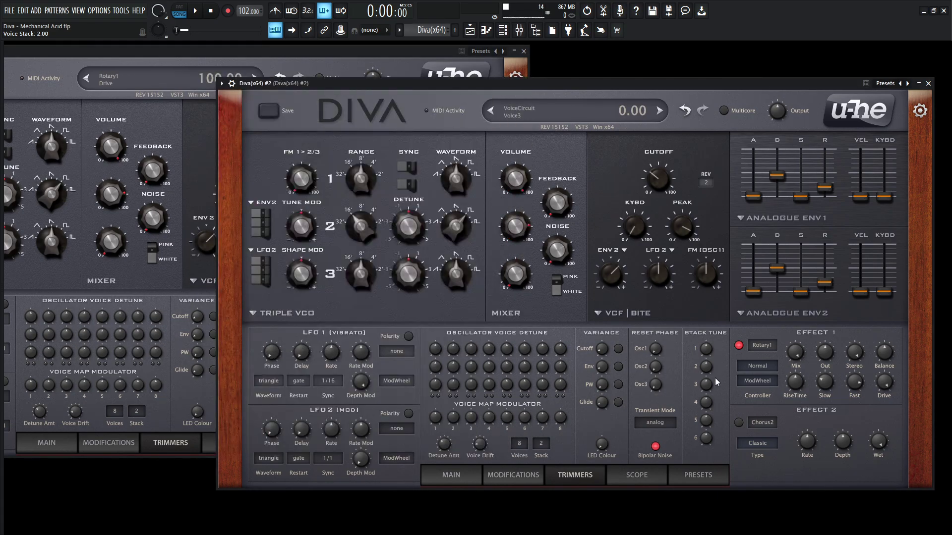
drag(709, 373, 711, 348)
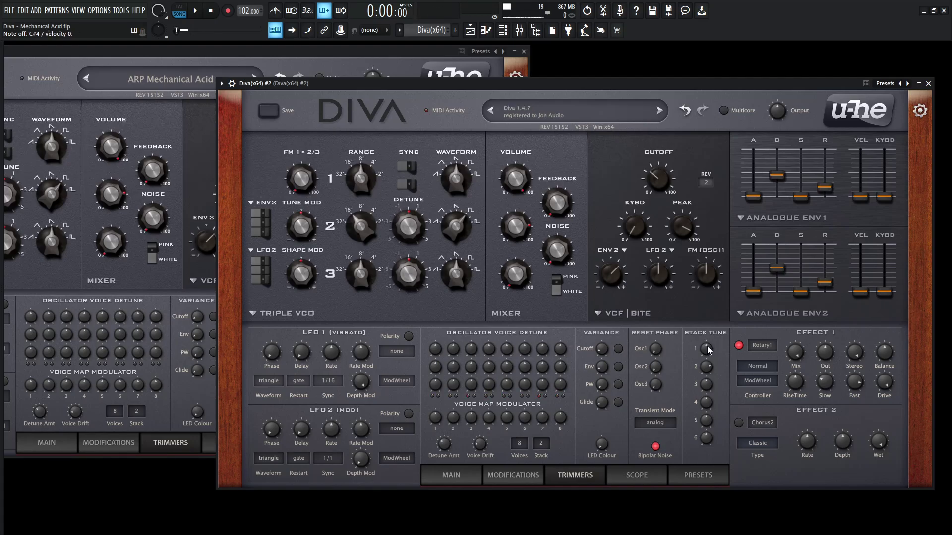
mouse_move(708, 365)
Step: Set the second instance's pan modulation source to StackIndex
click(451, 477)
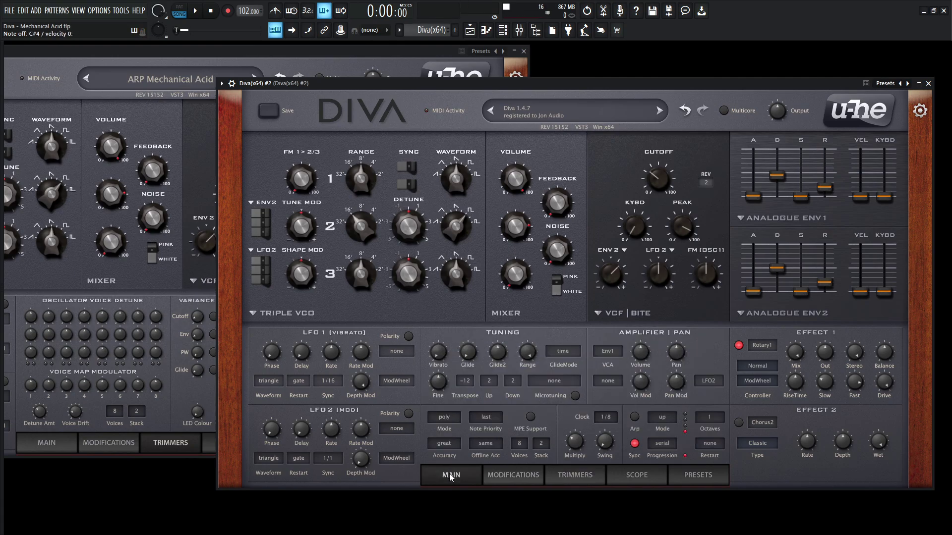
click(709, 382)
click(741, 351)
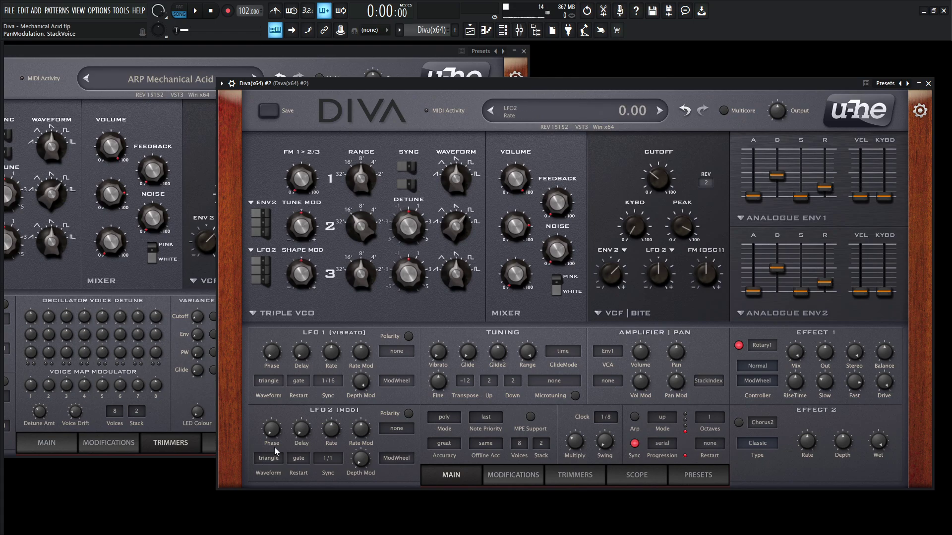
Step: Raise the second instance's pan modulation depth to match the first instance
click(185, 395)
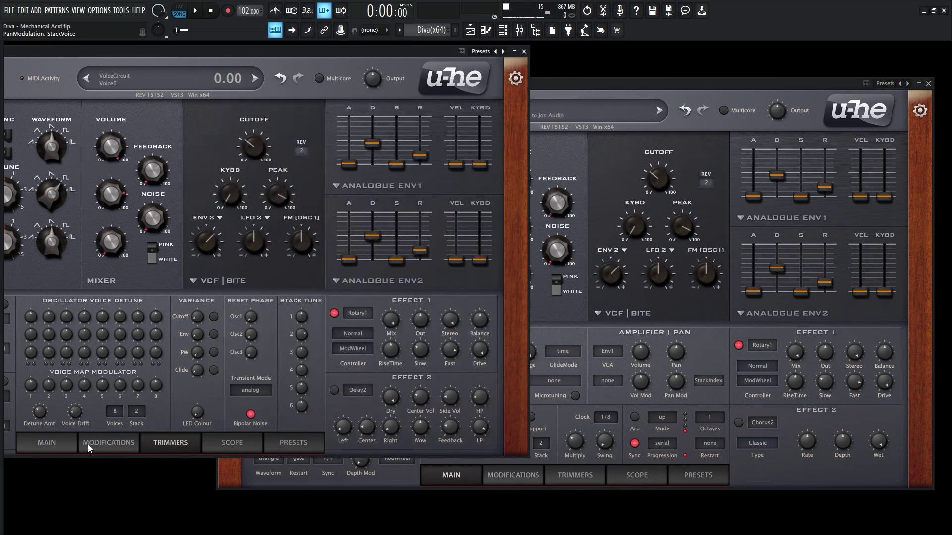
click(48, 447)
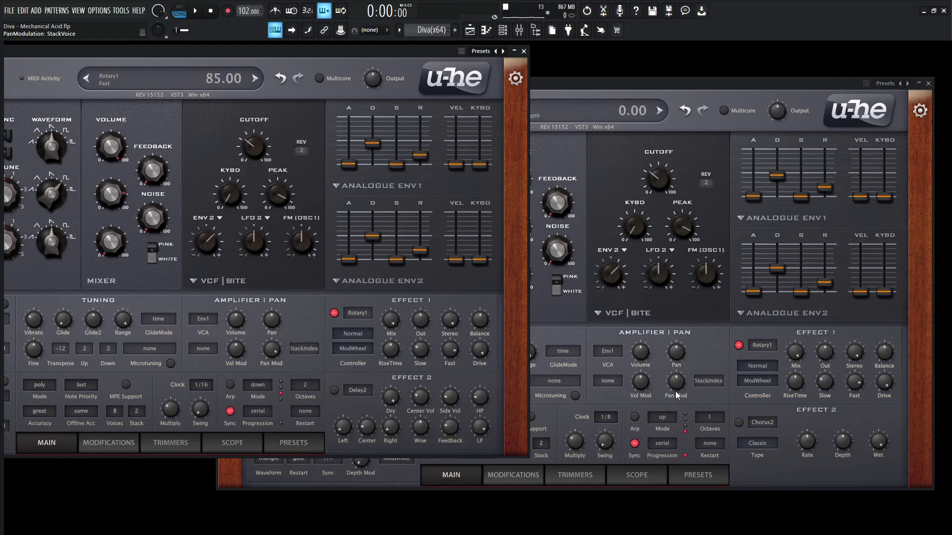
drag(679, 392, 679, 391)
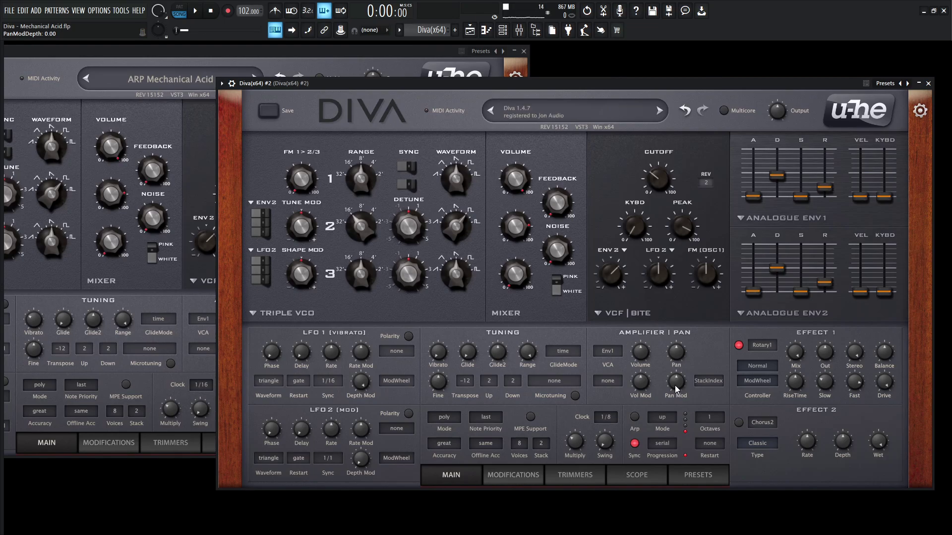
drag(677, 390, 678, 363)
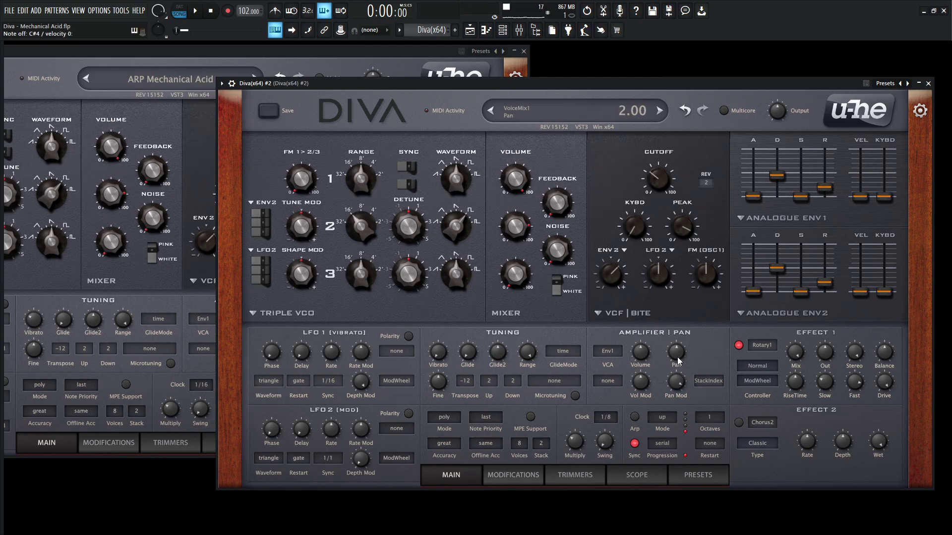
Step: Compare the trimmers of both instances and set the second instance's cutoff variance to 11.50
click(158, 394)
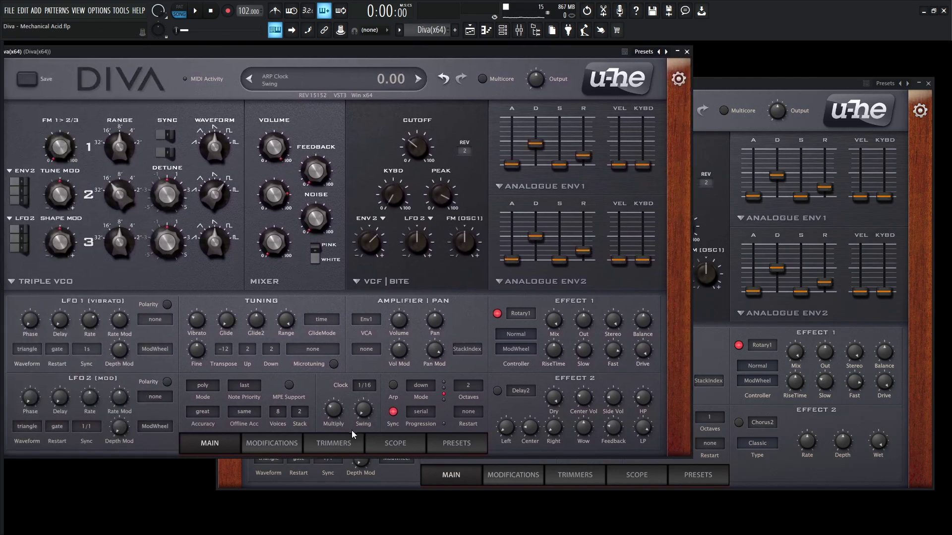
click(347, 442)
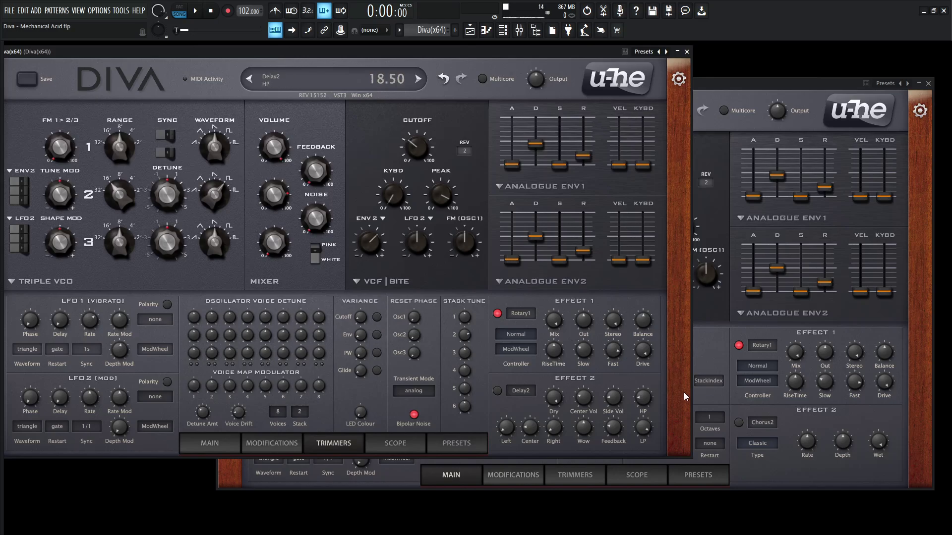
click(726, 364)
click(575, 475)
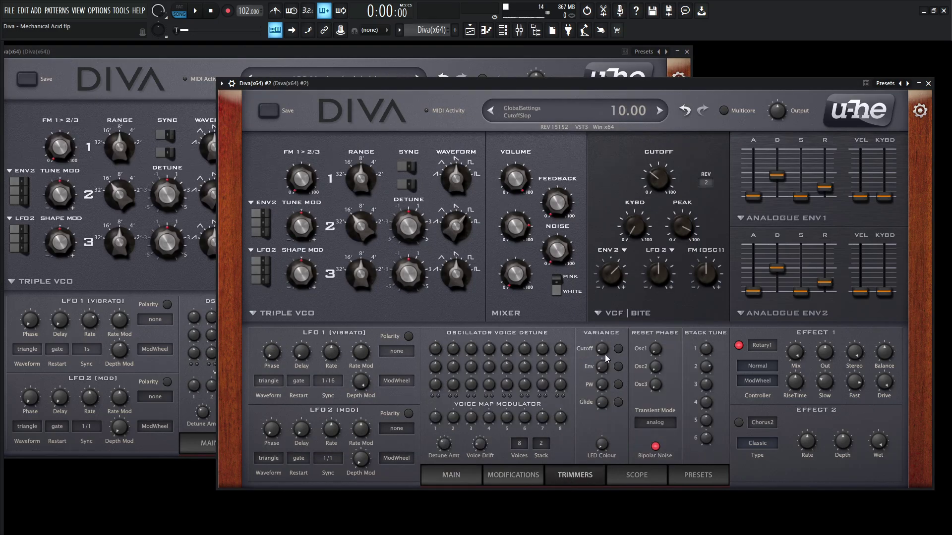
click(211, 315)
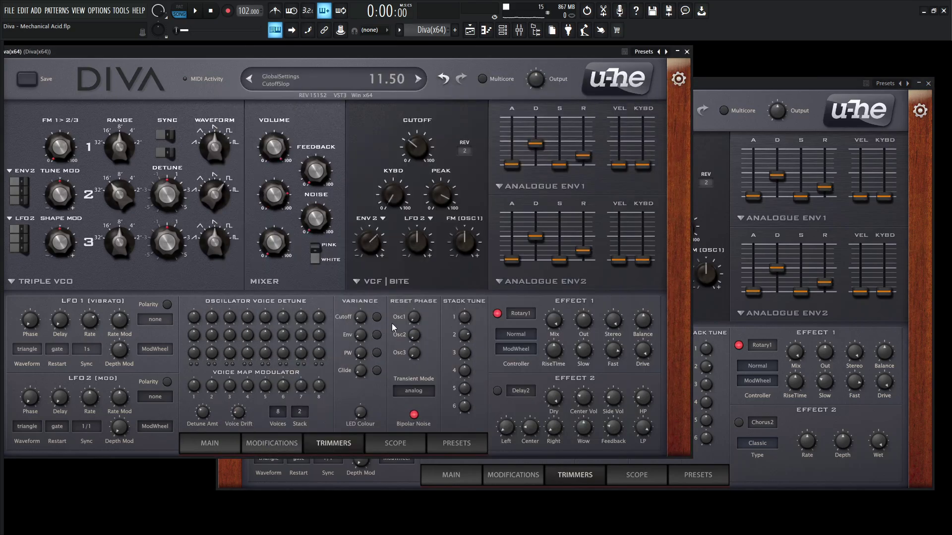
click(727, 391)
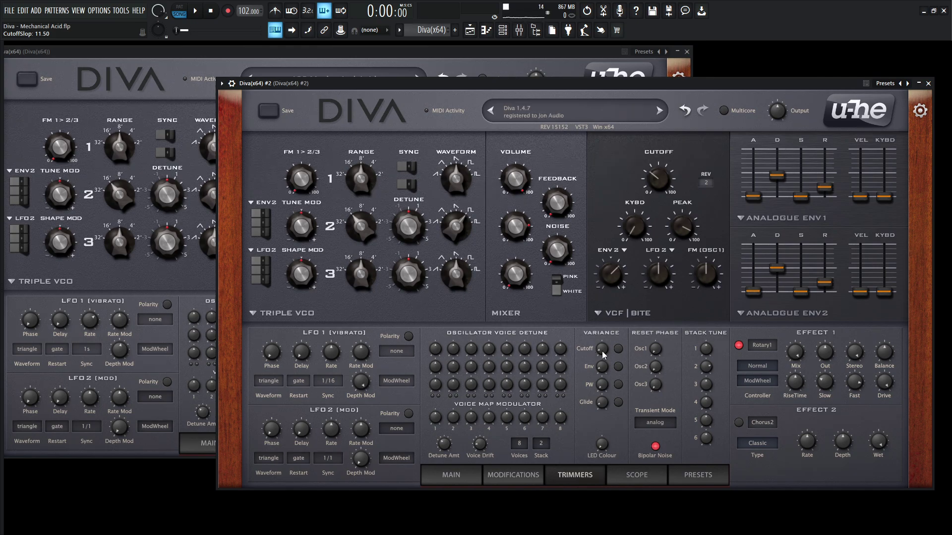
Step: Compare the remaining variance settings and play notes on both instances to check the sound match
click(208, 293)
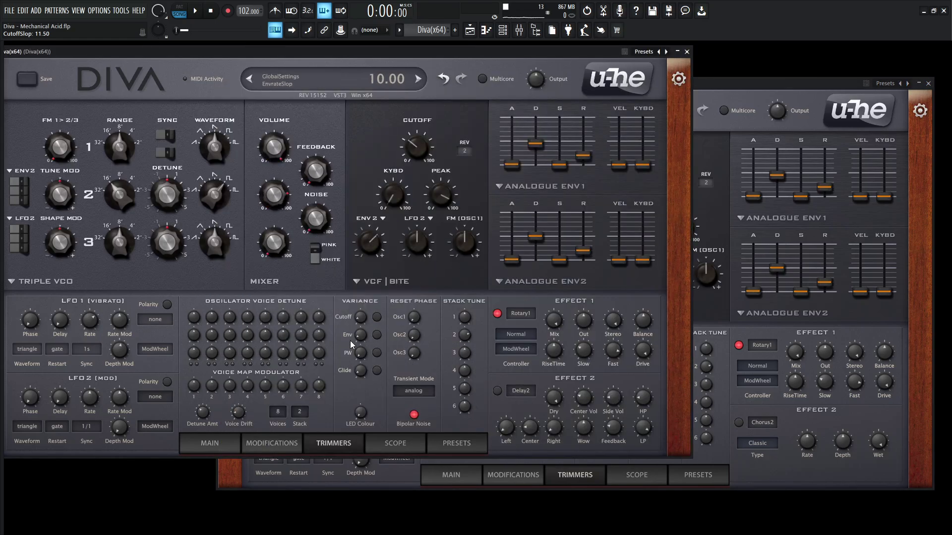
click(699, 385)
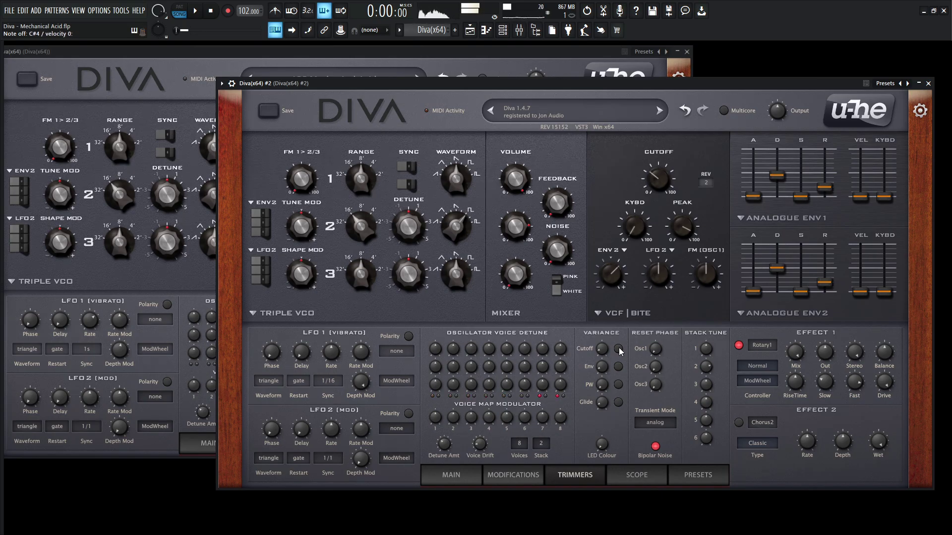
click(569, 59)
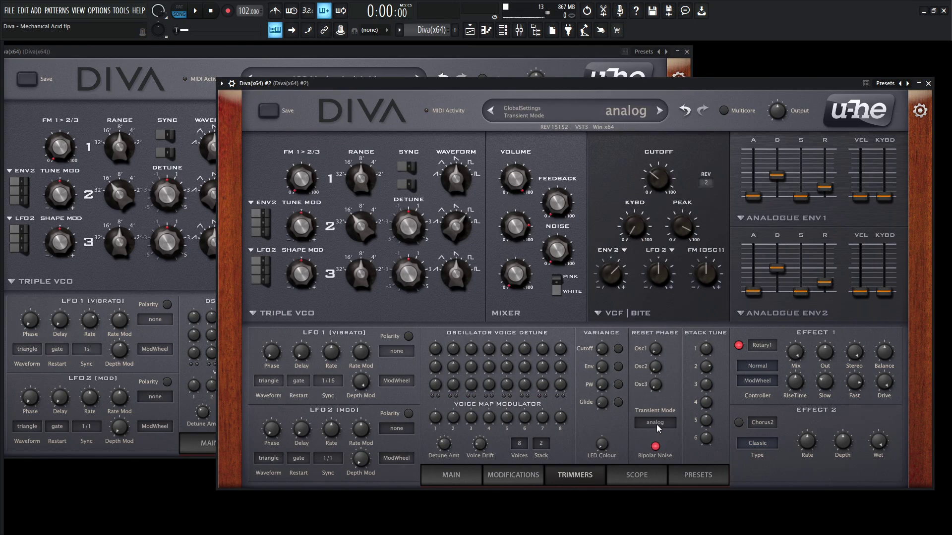
Step: Set the second instance's Effect 2 to Delay2 and switch the delay on in both Diva instances
click(759, 430)
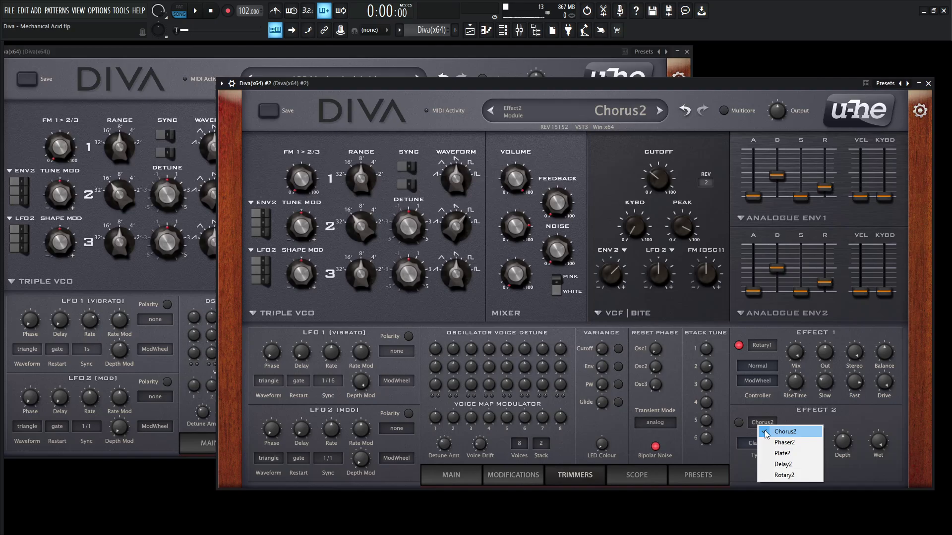
click(789, 471)
click(739, 423)
drag(480, 52, 252, 42)
click(268, 382)
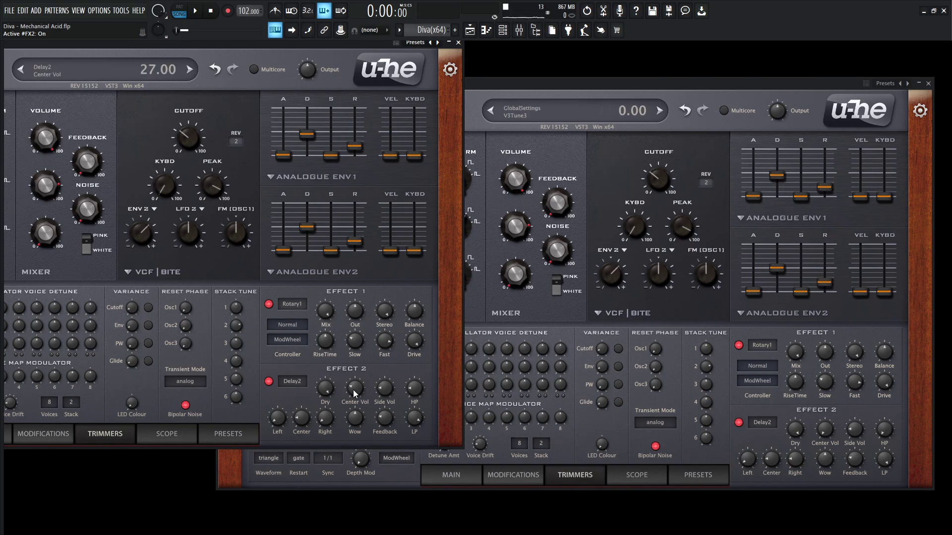
Step: Set the second instance's Delay2 center volume to 27 and its HP to 18.50
click(827, 434)
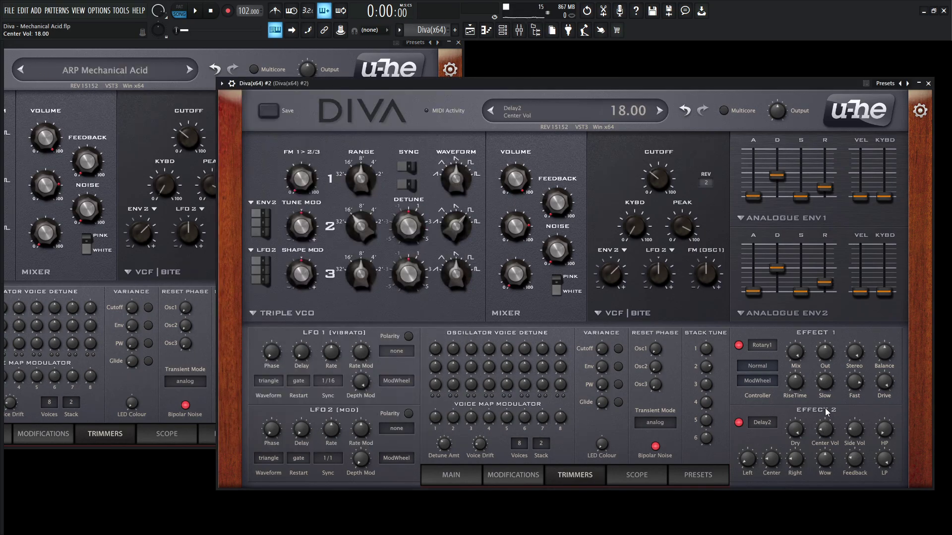
drag(827, 410, 827, 409)
click(214, 401)
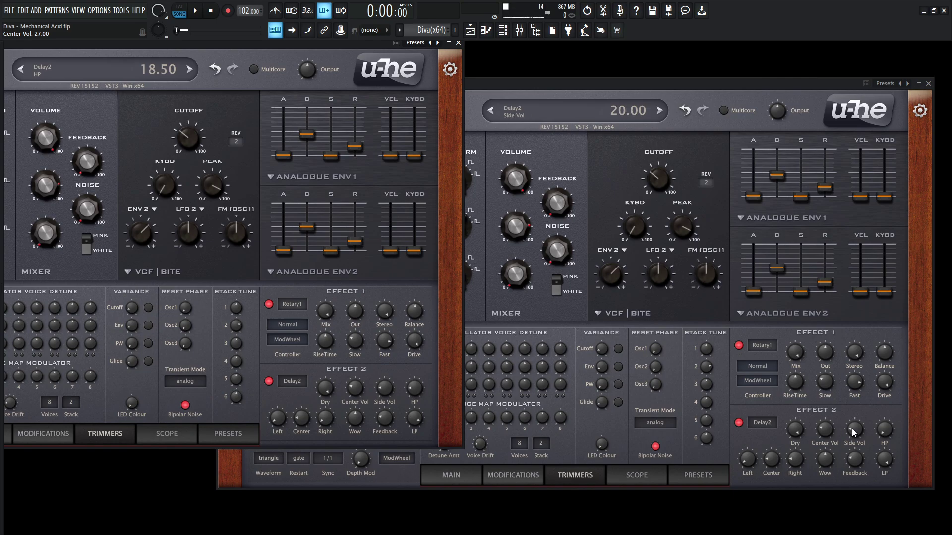
click(881, 429)
drag(881, 429, 879, 419)
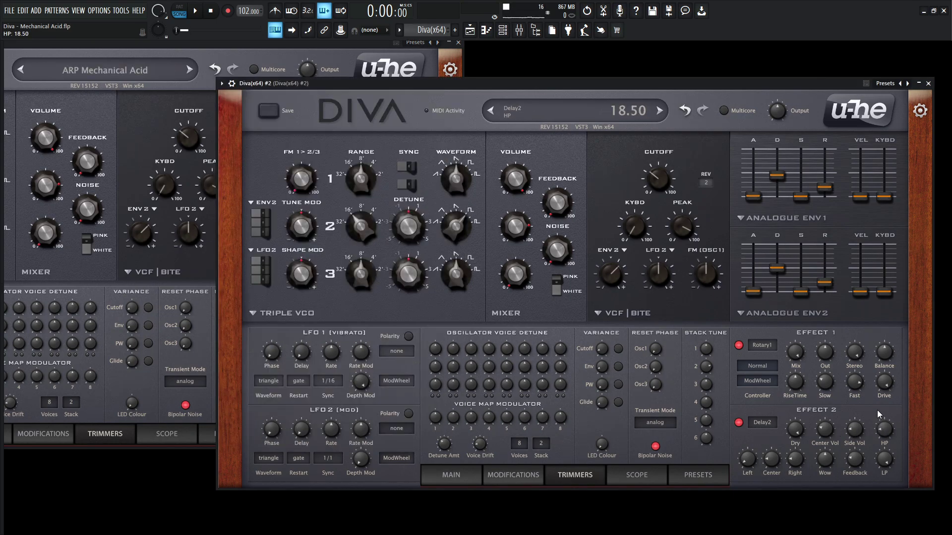
Step: Set the second instance's Delay2 right delay to 2 and lower its LP to match the first instance's 91
click(201, 397)
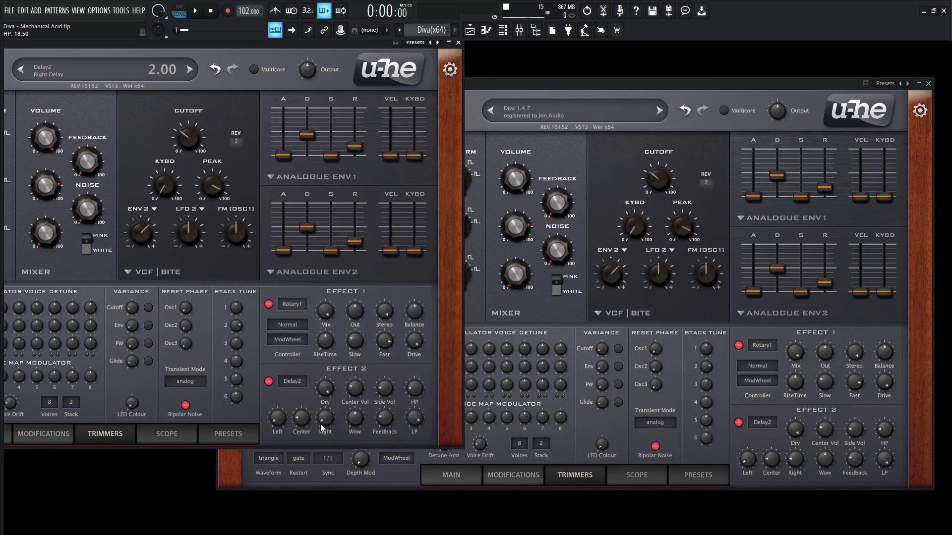
drag(795, 461, 796, 469)
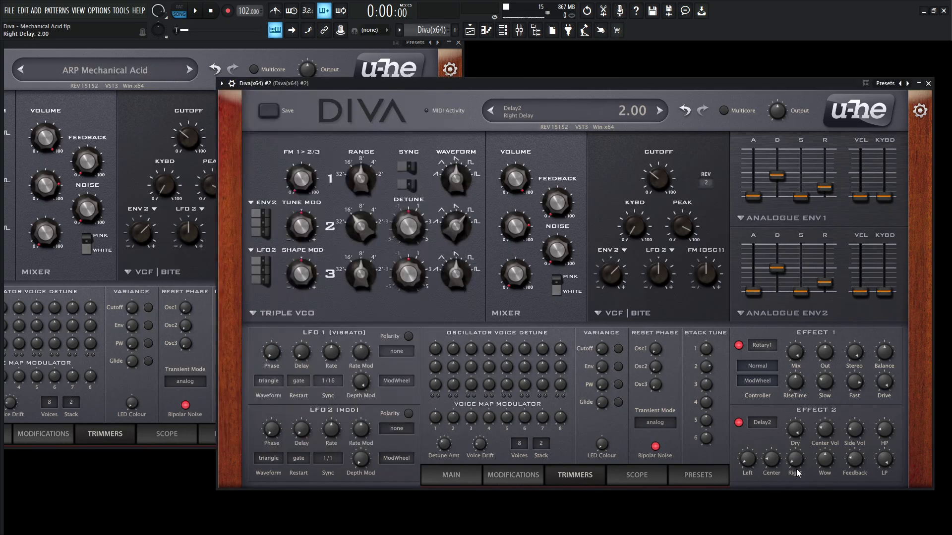
click(151, 394)
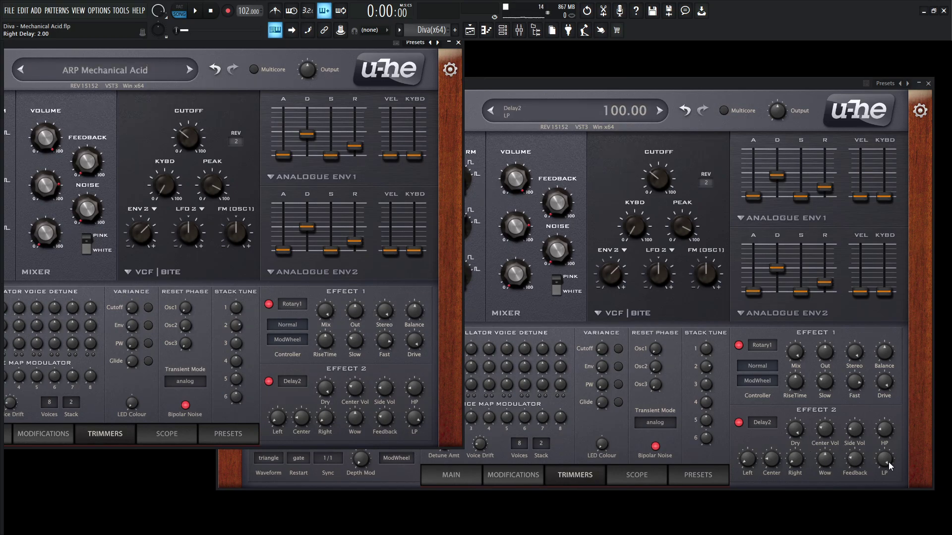
drag(885, 460, 888, 465)
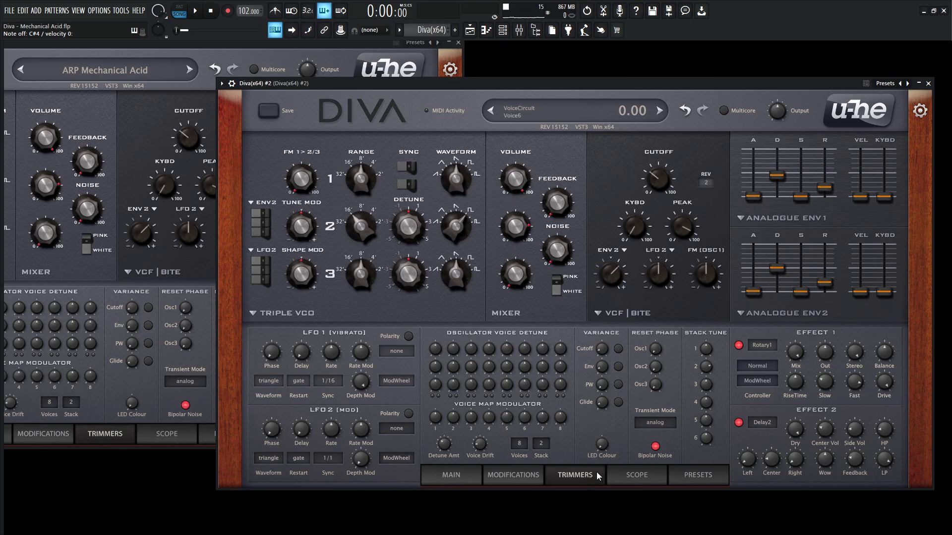
Step: Show the main settings page in both Diva instances and set the second instance's arpeggiator clock to 1/16
click(462, 476)
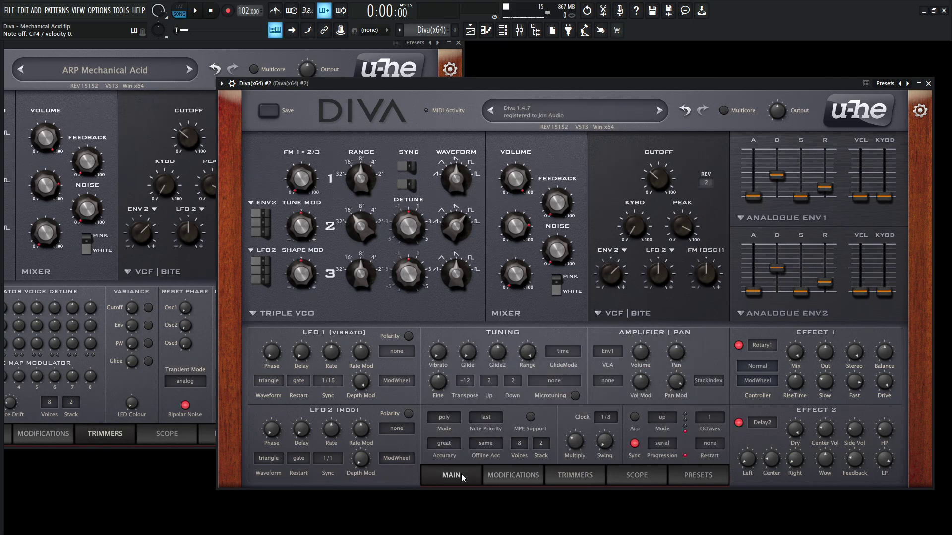
click(127, 387)
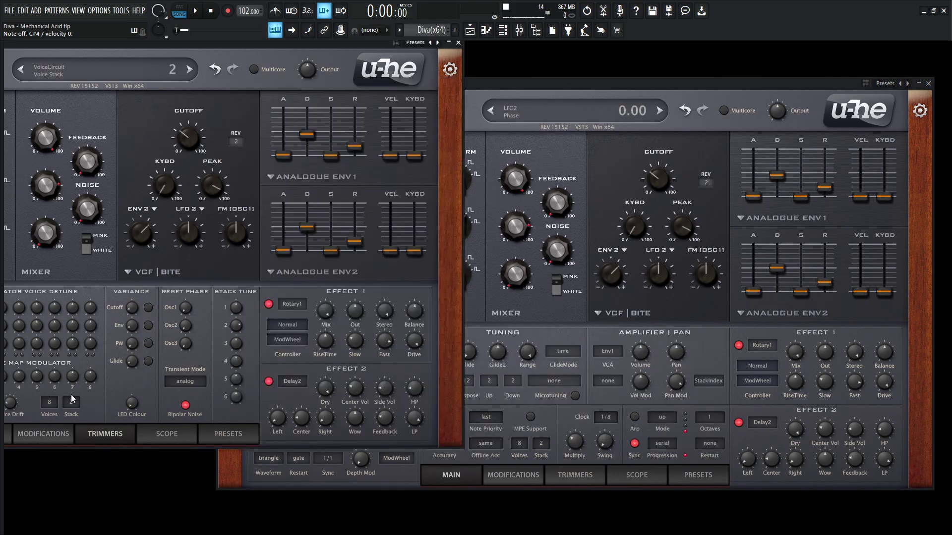
drag(285, 44, 387, 41)
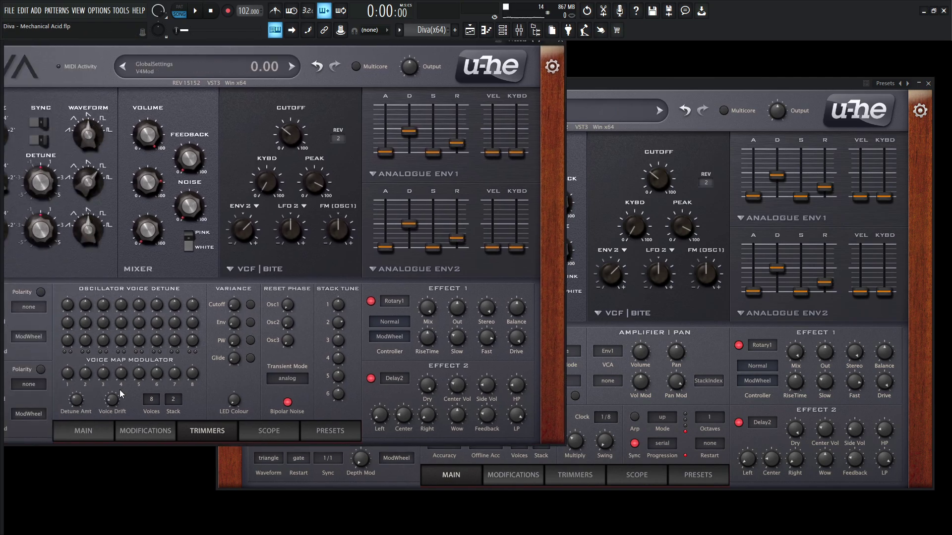
click(99, 433)
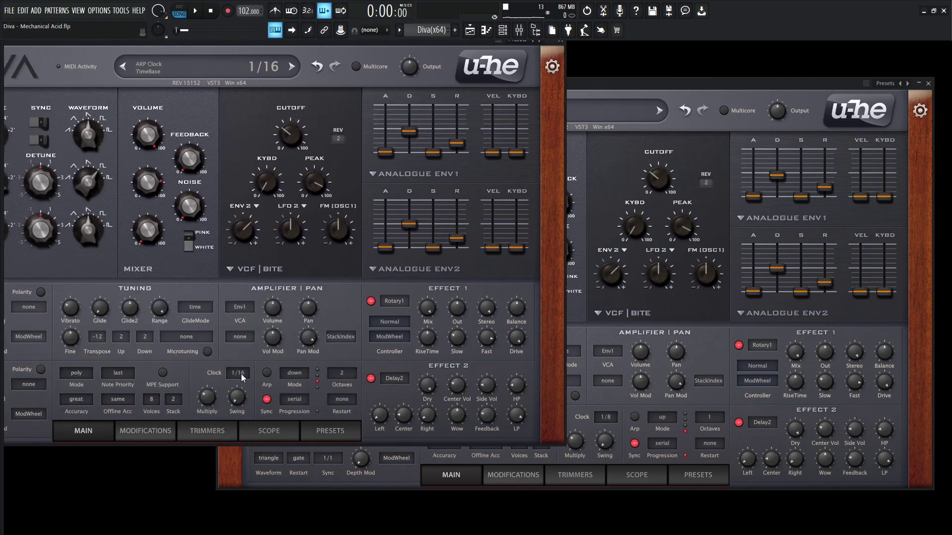
drag(600, 422, 602, 426)
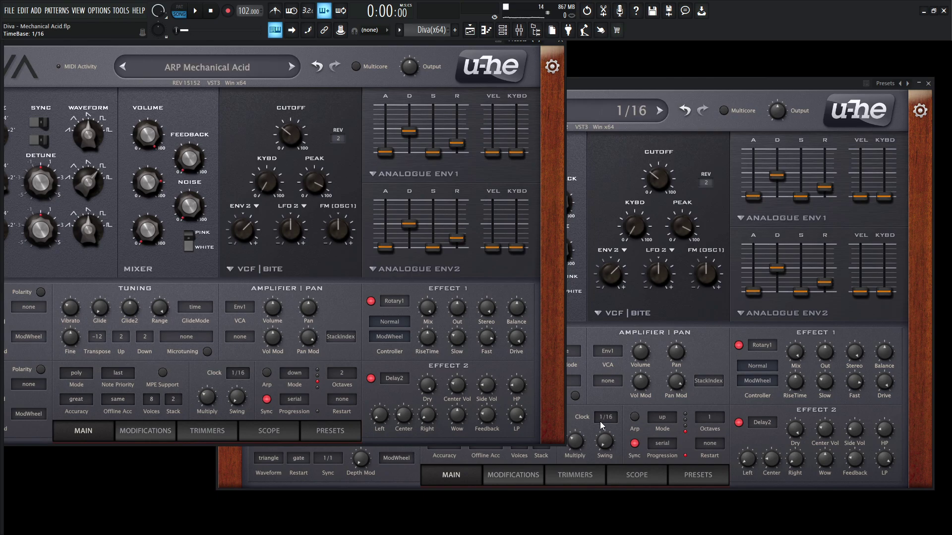
click(613, 422)
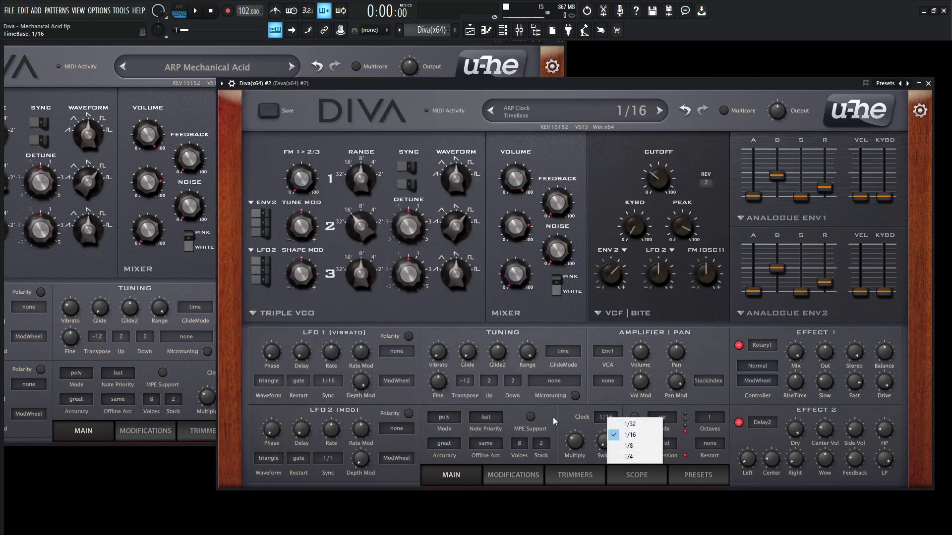
click(195, 412)
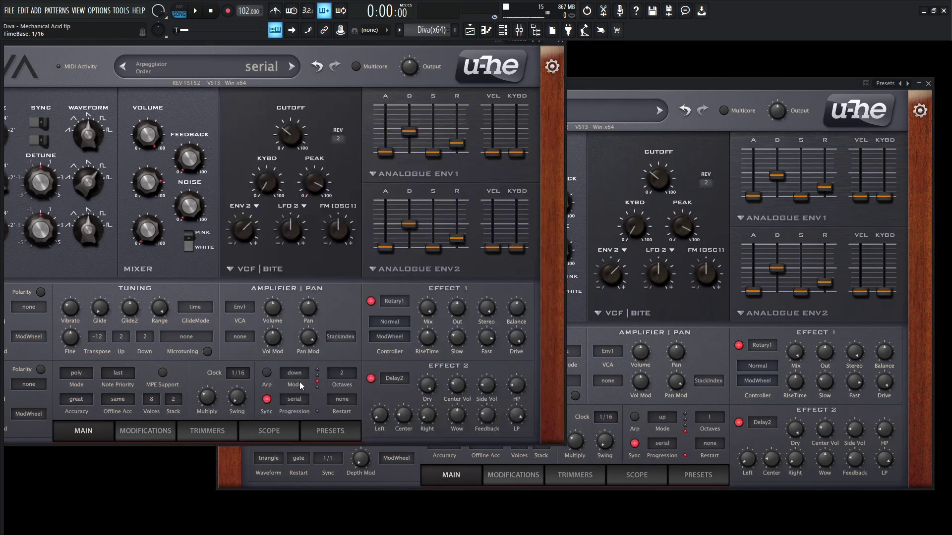
Step: Set the second instance's arpeggiator mode to down, switch the arpeggiator on and set its octaves to 2
click(662, 418)
click(685, 449)
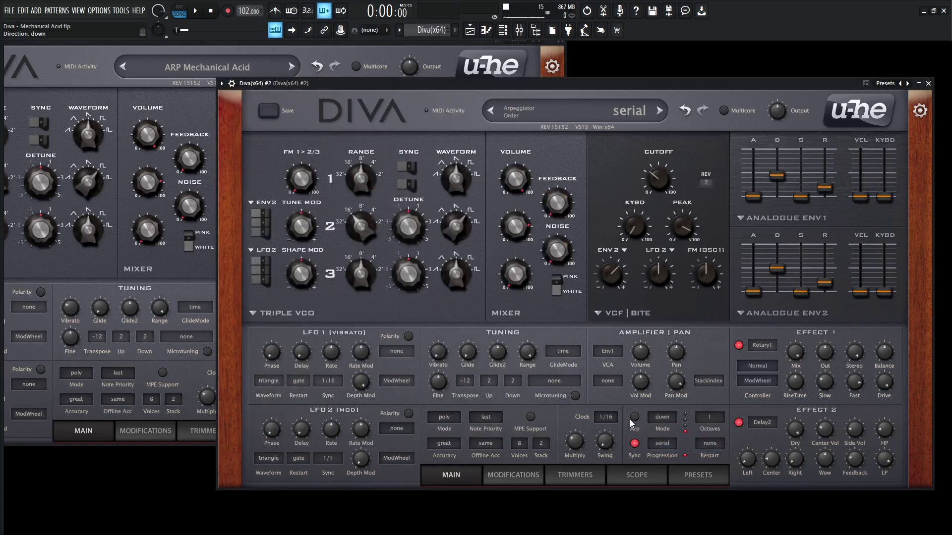
click(634, 417)
click(212, 427)
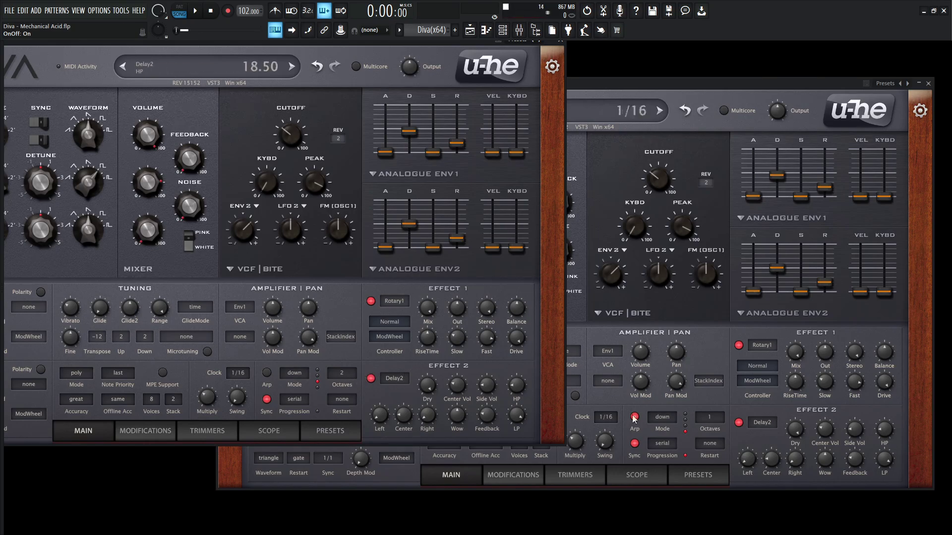
click(713, 405)
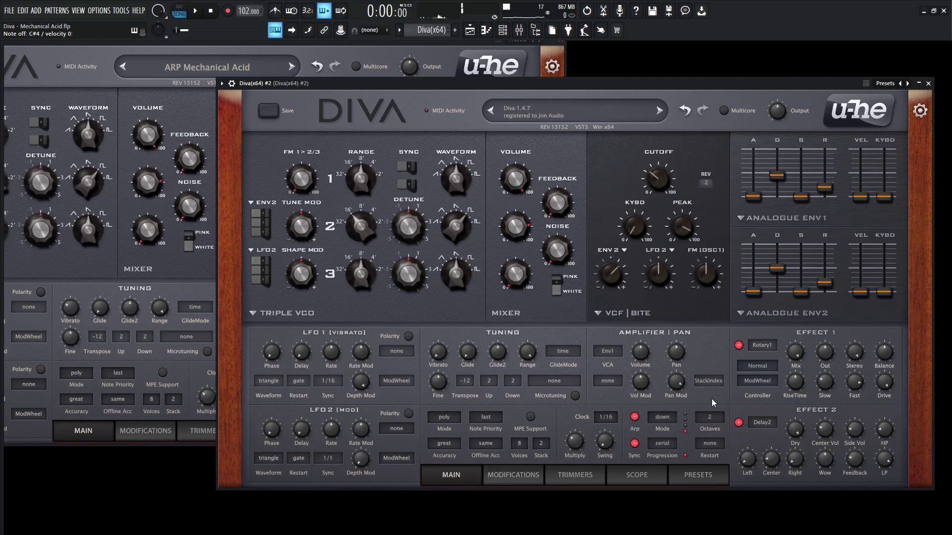
Step: Inspect the ValhallaVintageVerb settings on the VVerb mixer track and the Diva #2 track's send, audition the sound, and close the reverb
key(F9)
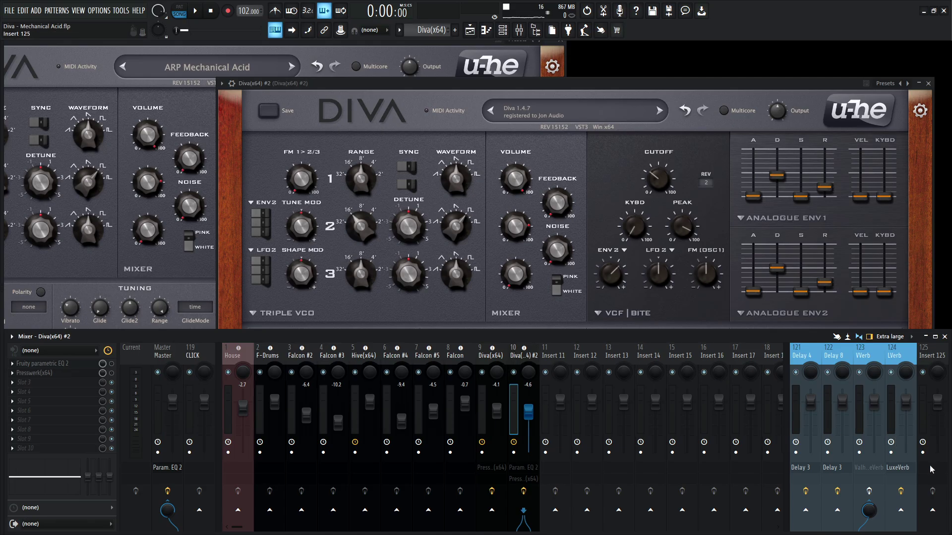
click(869, 470)
click(869, 470)
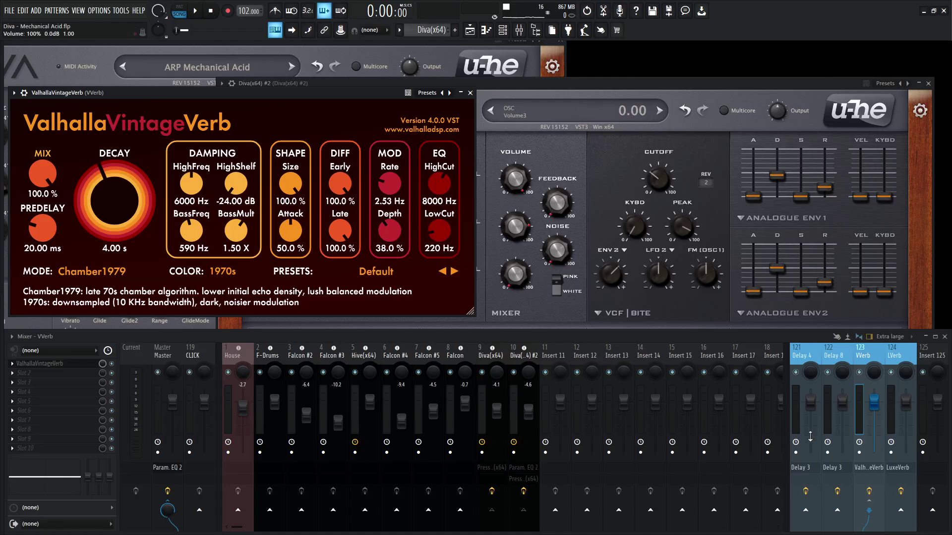
click(521, 412)
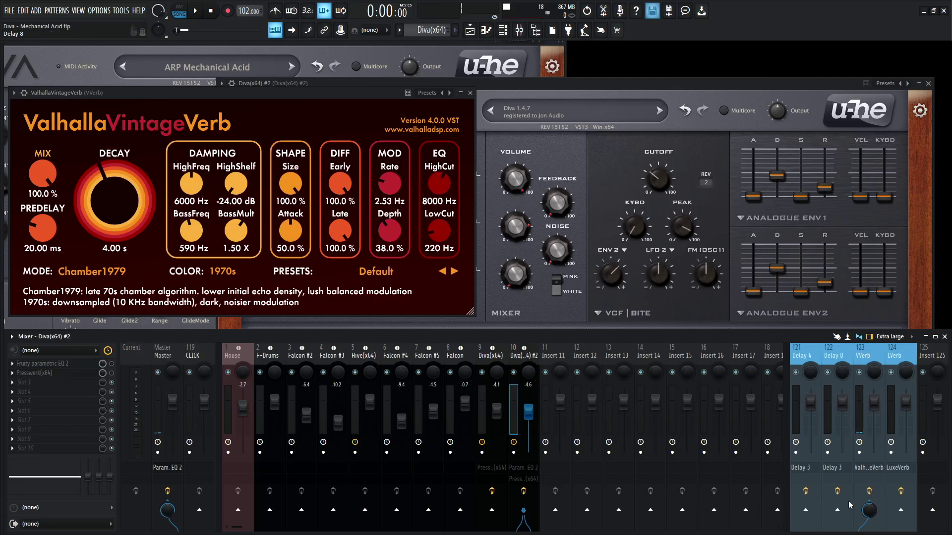
key(F9)
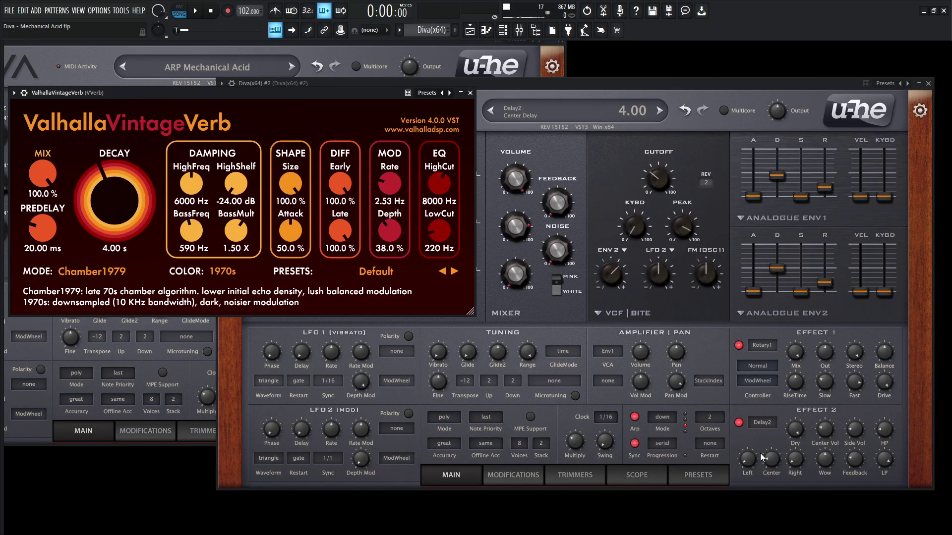
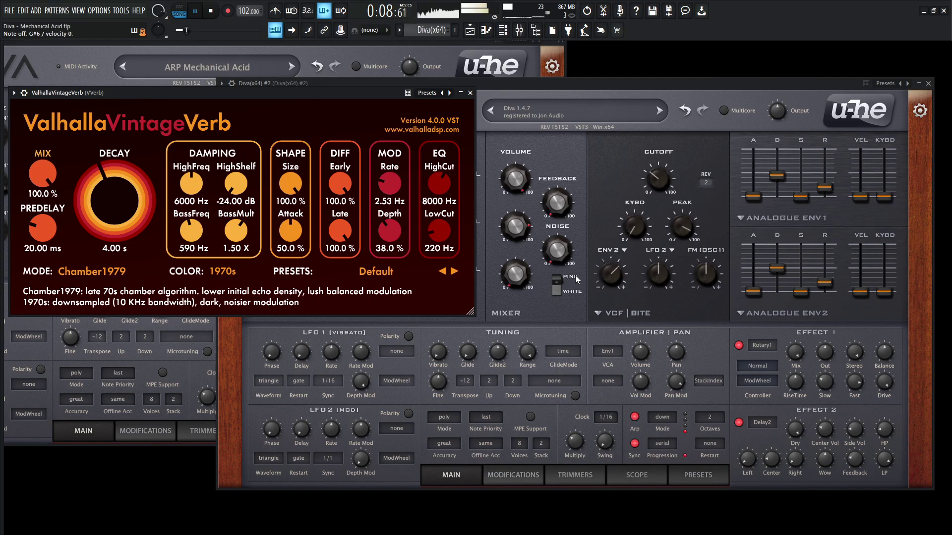
key(space)
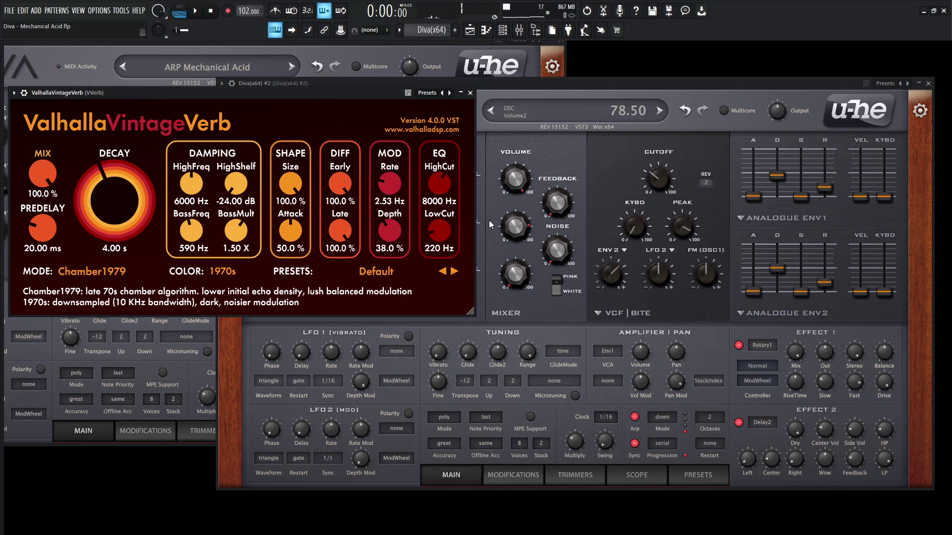
click(470, 92)
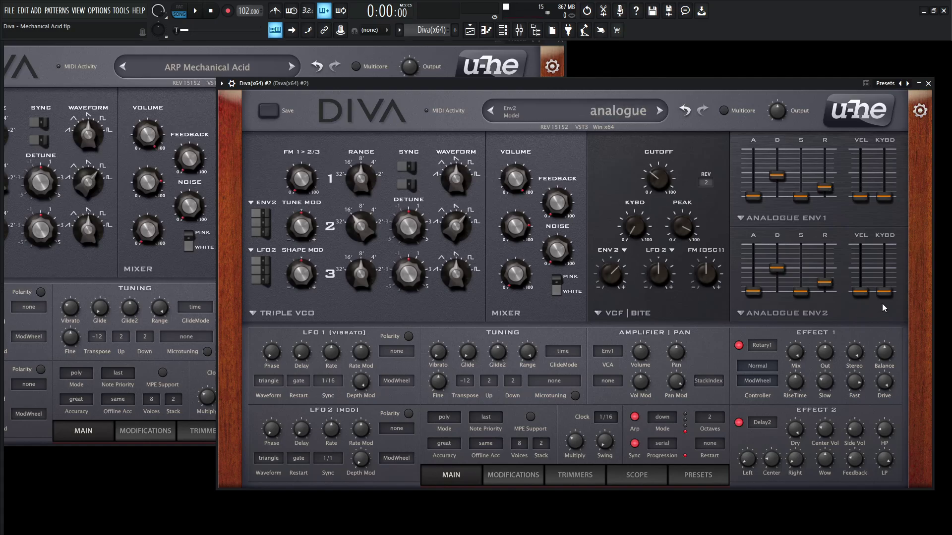
Step: Raise the second instance's Envelope 2 velocity amount to maximum and audition the arpeggio with it
drag(865, 296, 859, 249)
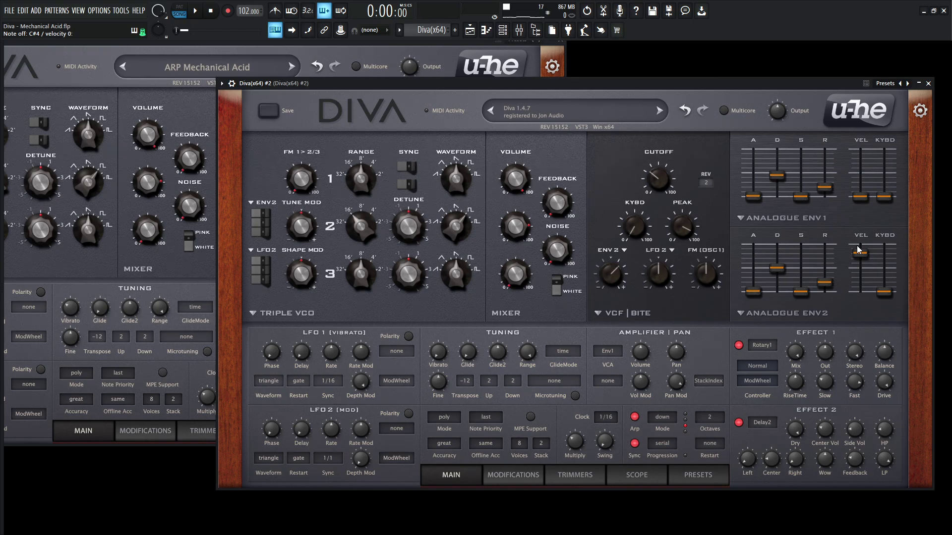
key(space)
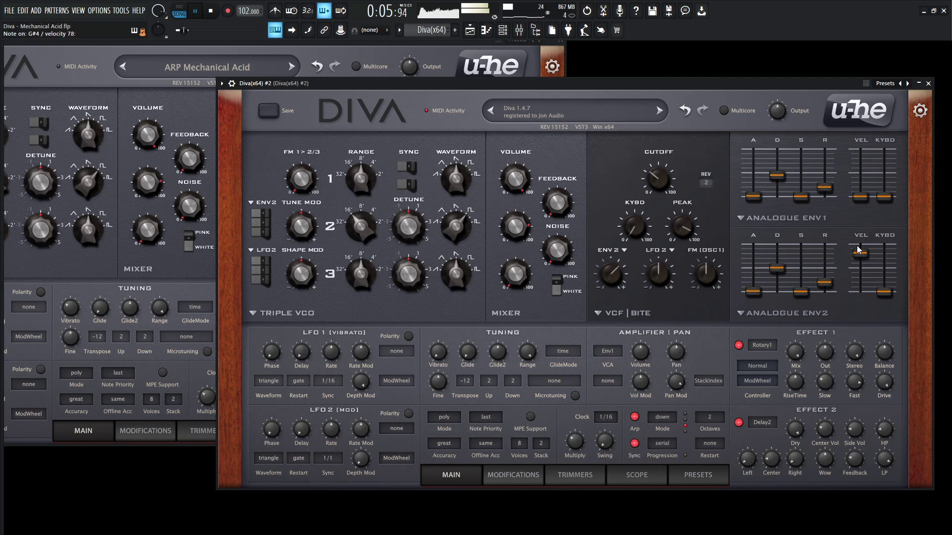
drag(860, 251, 860, 243)
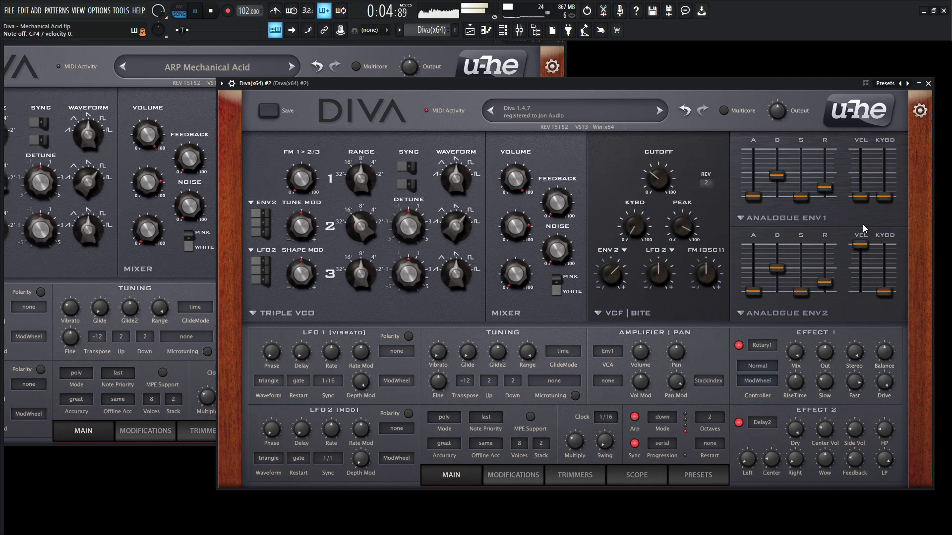
key(space)
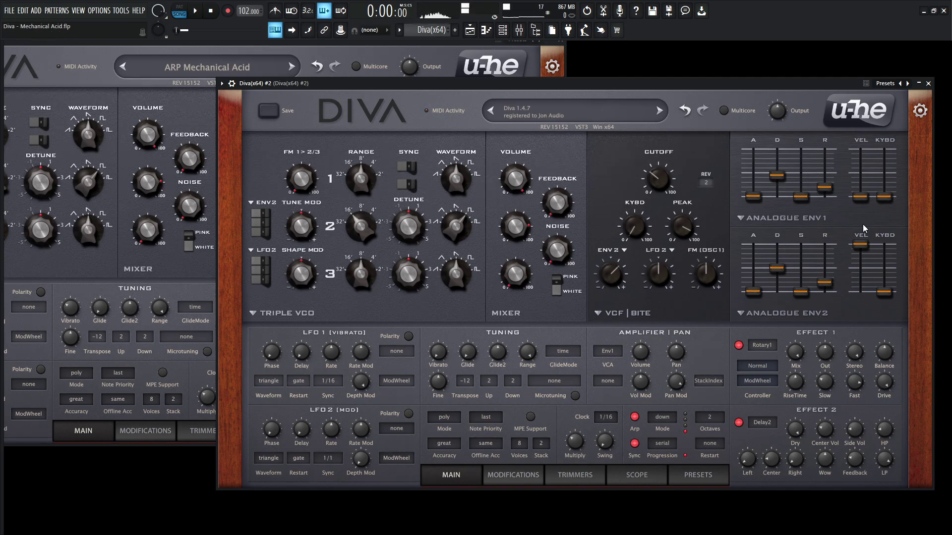